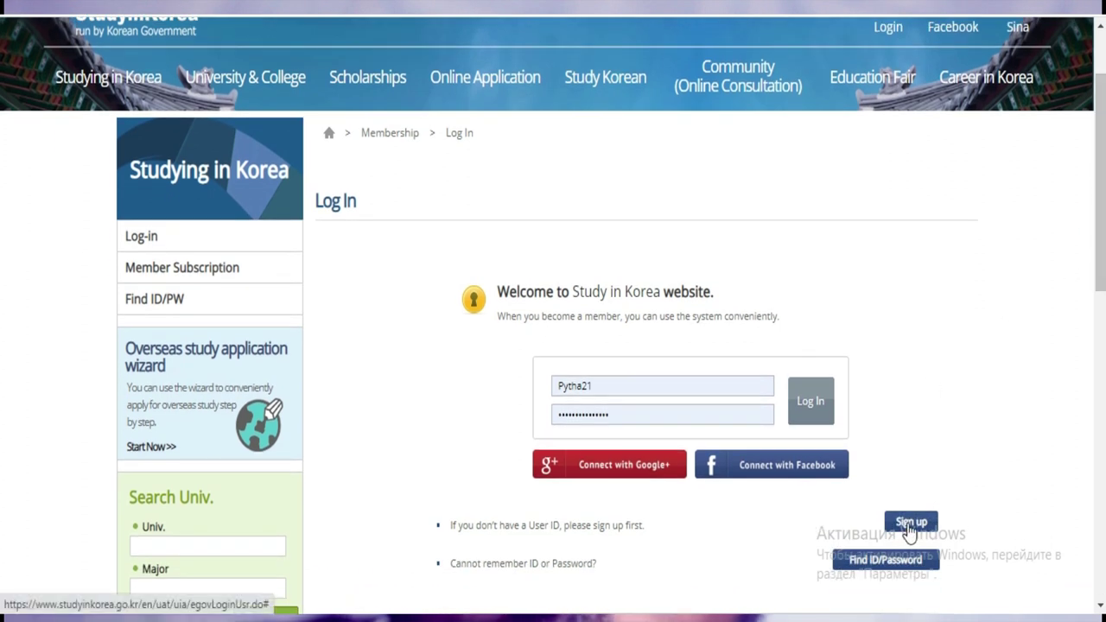
# Step: Open the membership sign-up page and scroll to the agreements
pyautogui.click(909, 524)
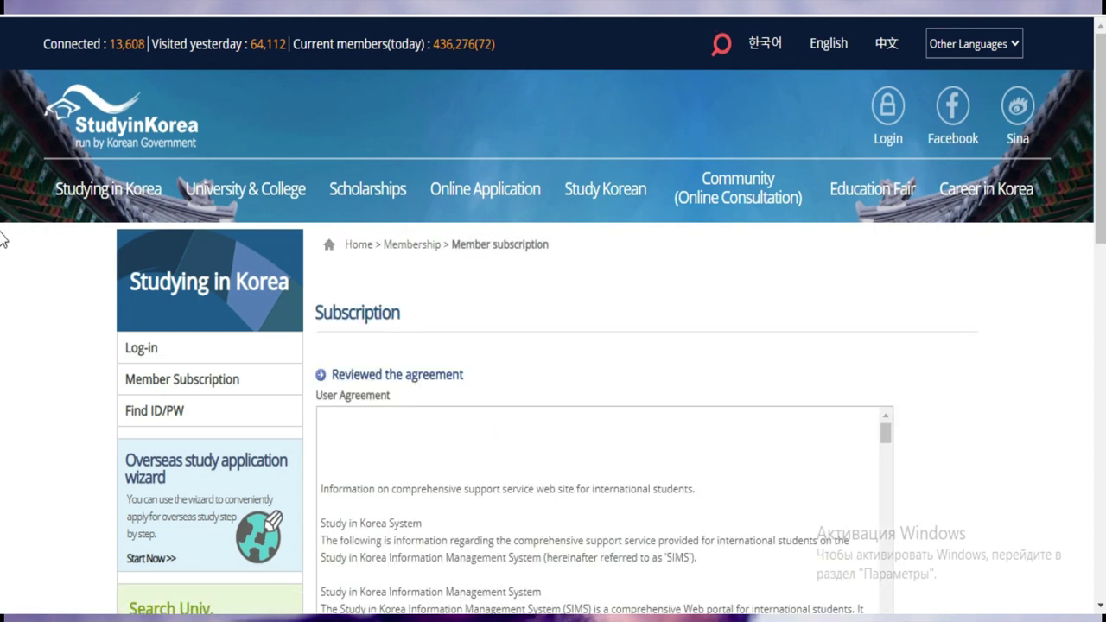
pyautogui.scroll(-3, 1, 82)
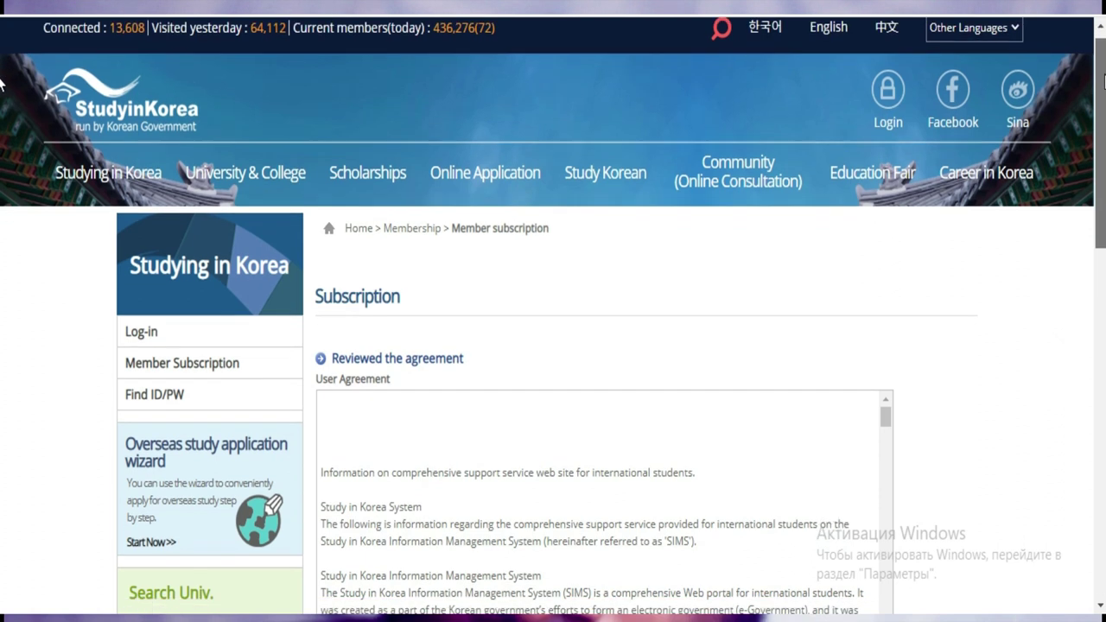
pyautogui.scroll(-3, 2, 82)
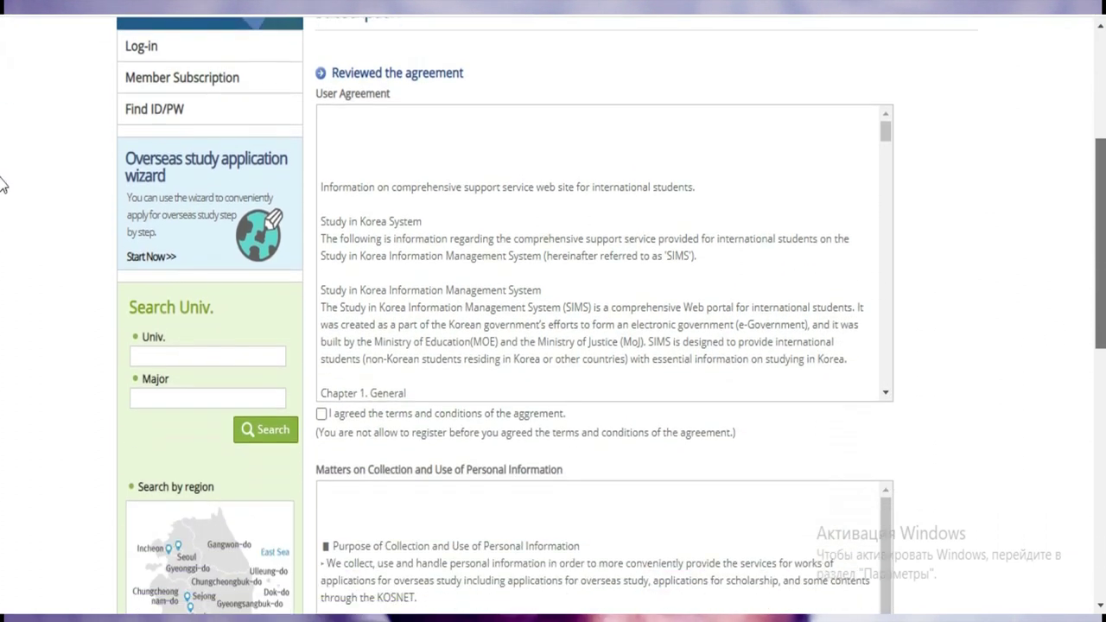
pyautogui.scroll(-2, 2, 183)
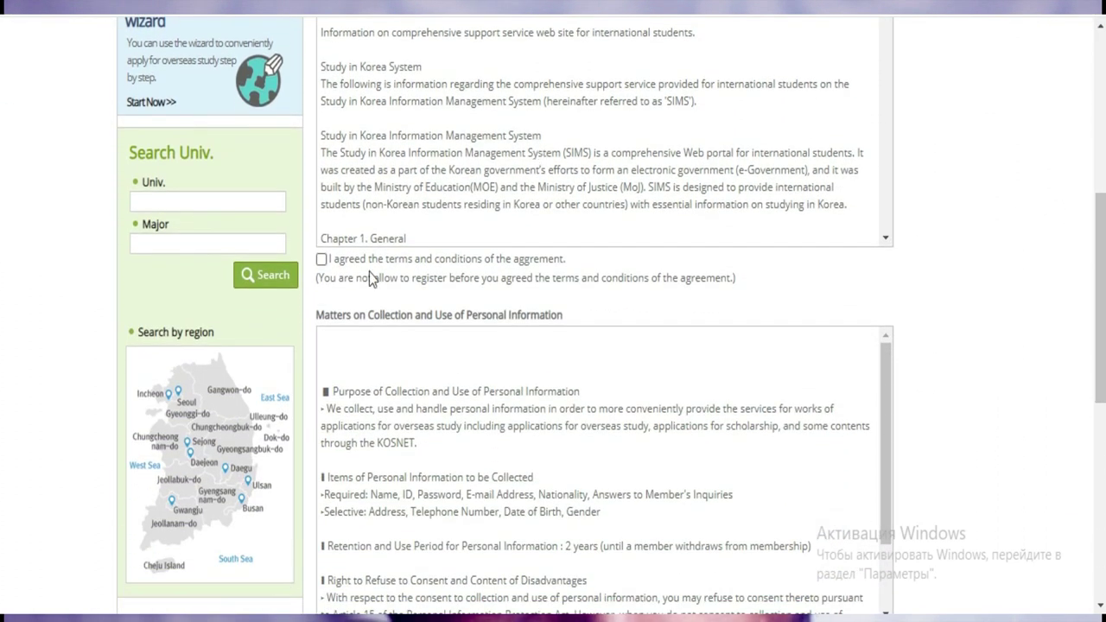
# Step: Accept the user agreement and personal-information consent, declaring age no less than 14
pyautogui.click(322, 259)
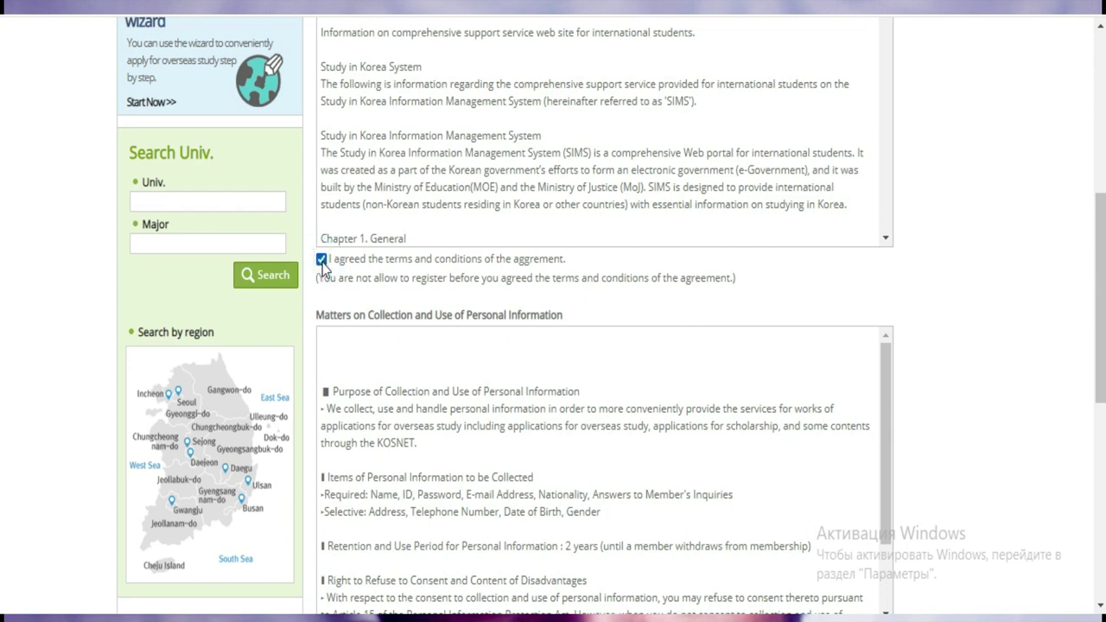
pyautogui.moveTo(1101, 274); pyautogui.dragTo(1103, 364)
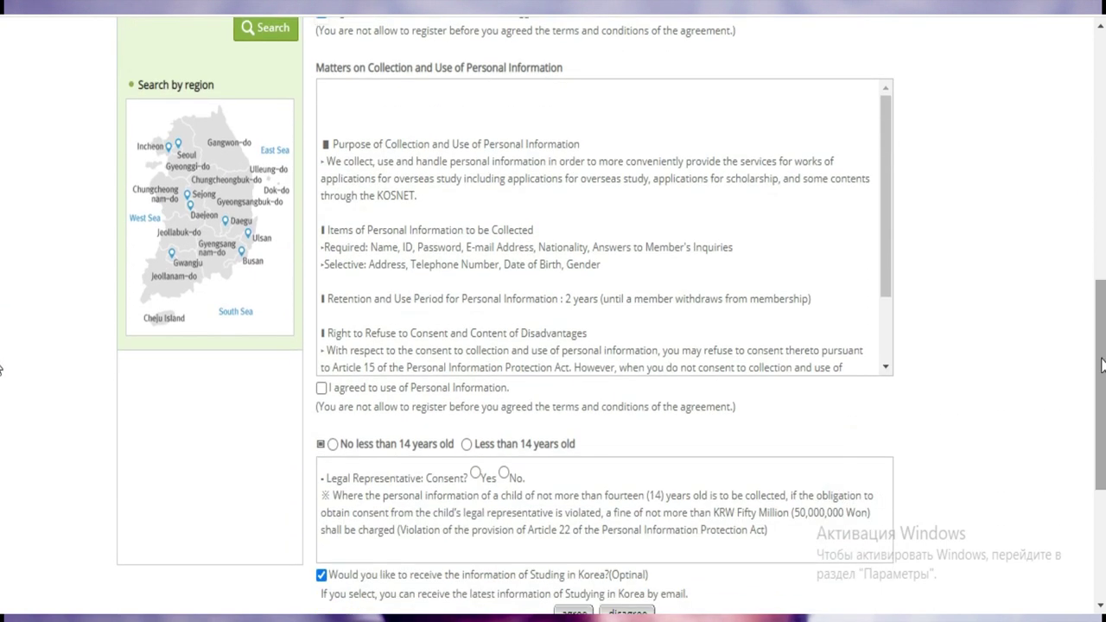
pyautogui.click(321, 389)
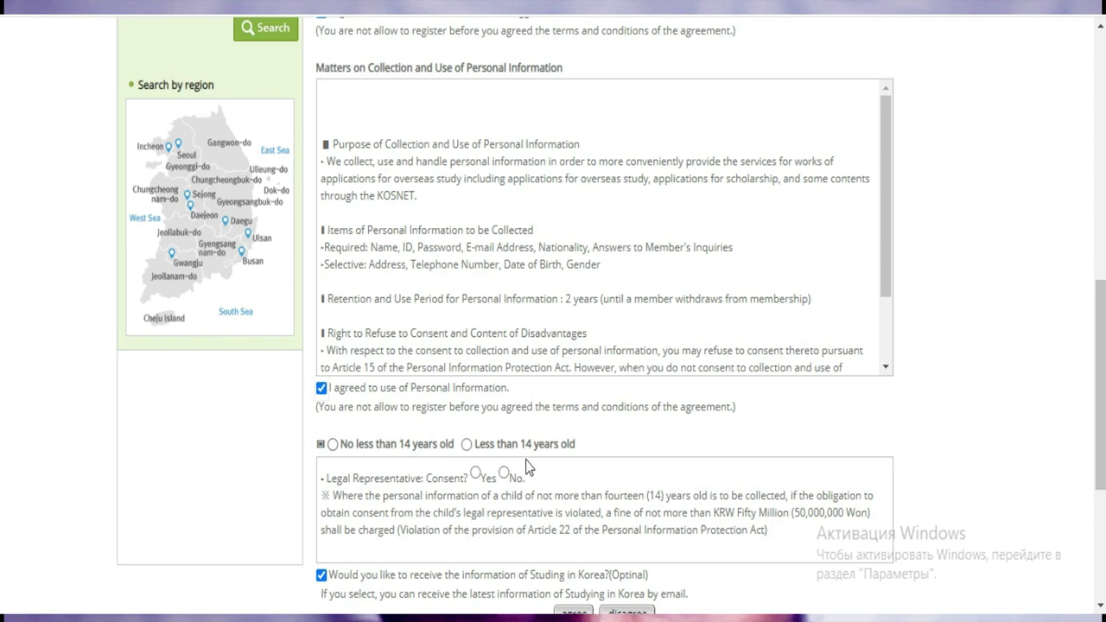
pyautogui.click(333, 444)
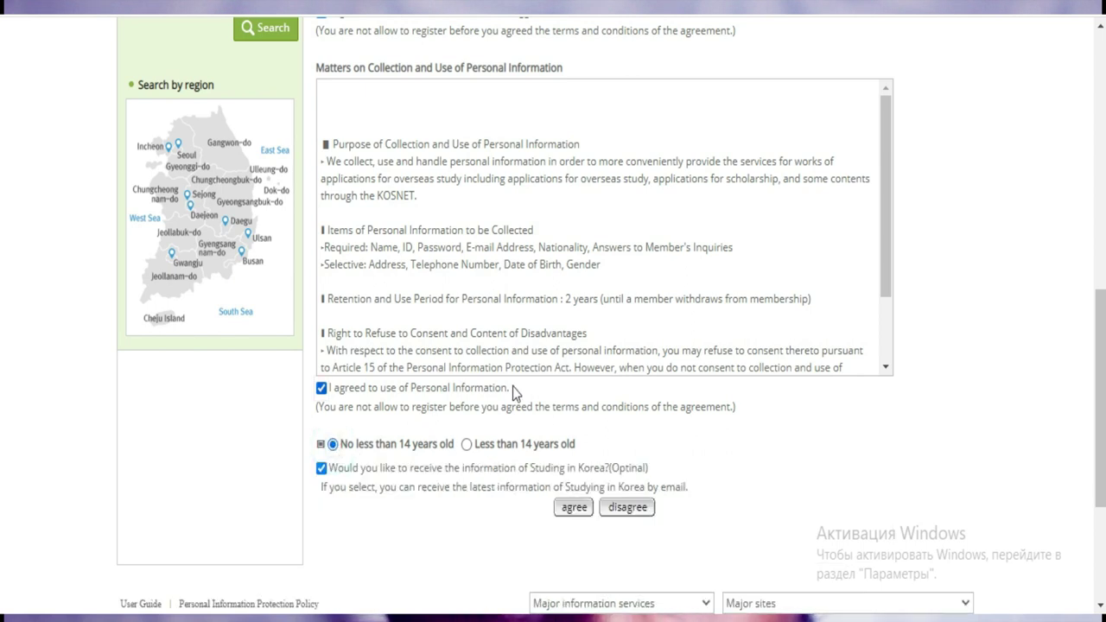
# Step: Agree and continue to the member subscription form
pyautogui.click(573, 508)
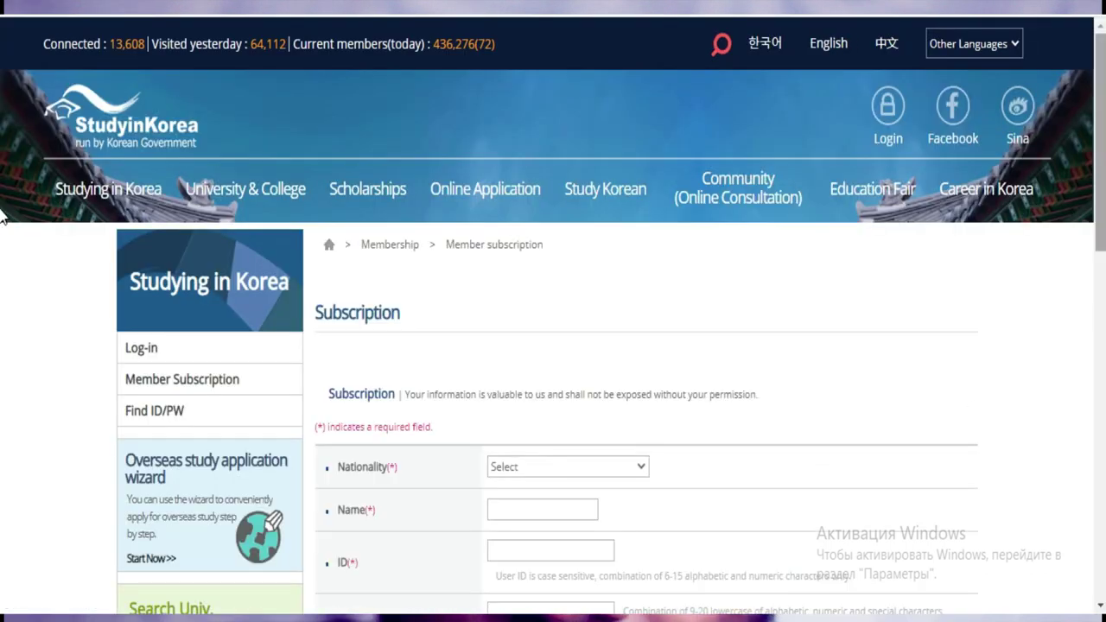
pyautogui.scroll(-4, 3, 216)
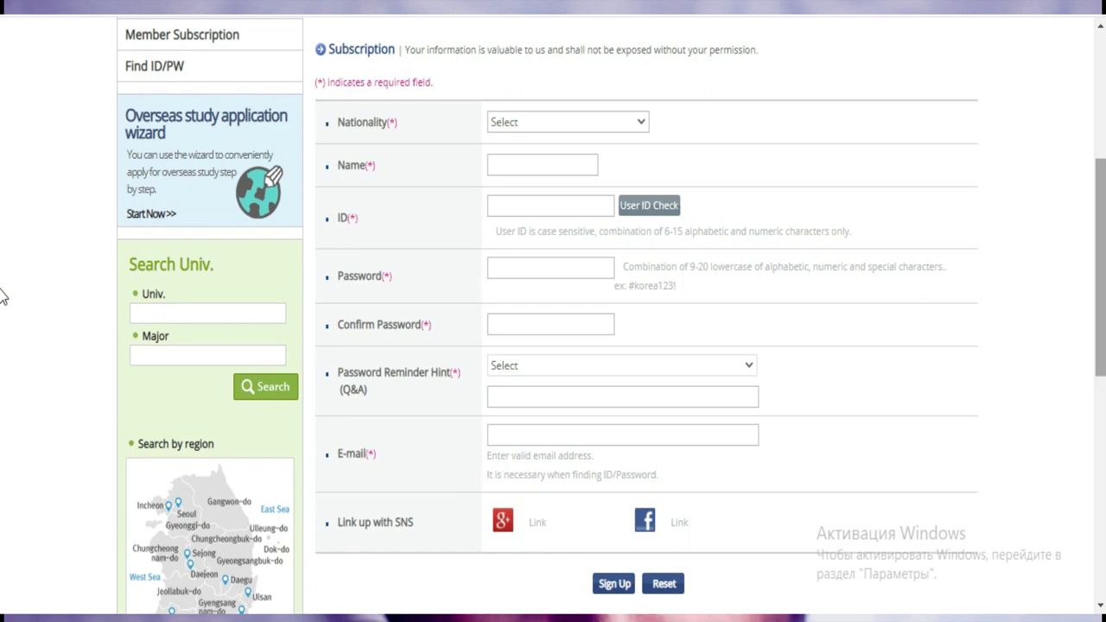
pyautogui.scroll(1, 3, 296)
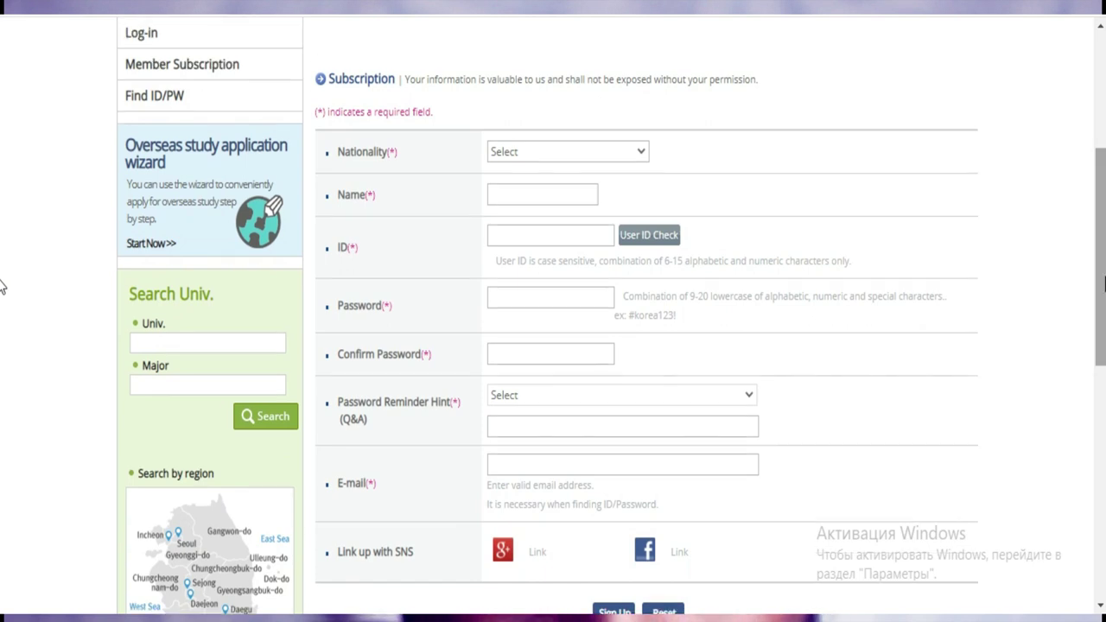
# Step: Choose Cote d'Ivoire from the Nationality list, ready to fill in the name
pyautogui.click(642, 153)
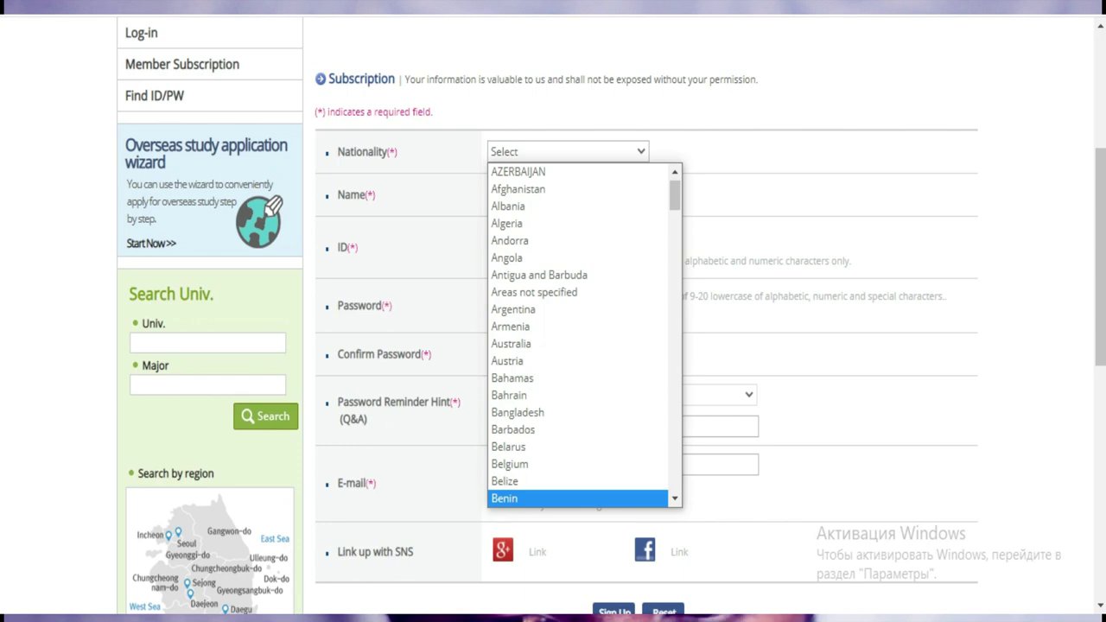
pyautogui.scroll(-15, 679, 430)
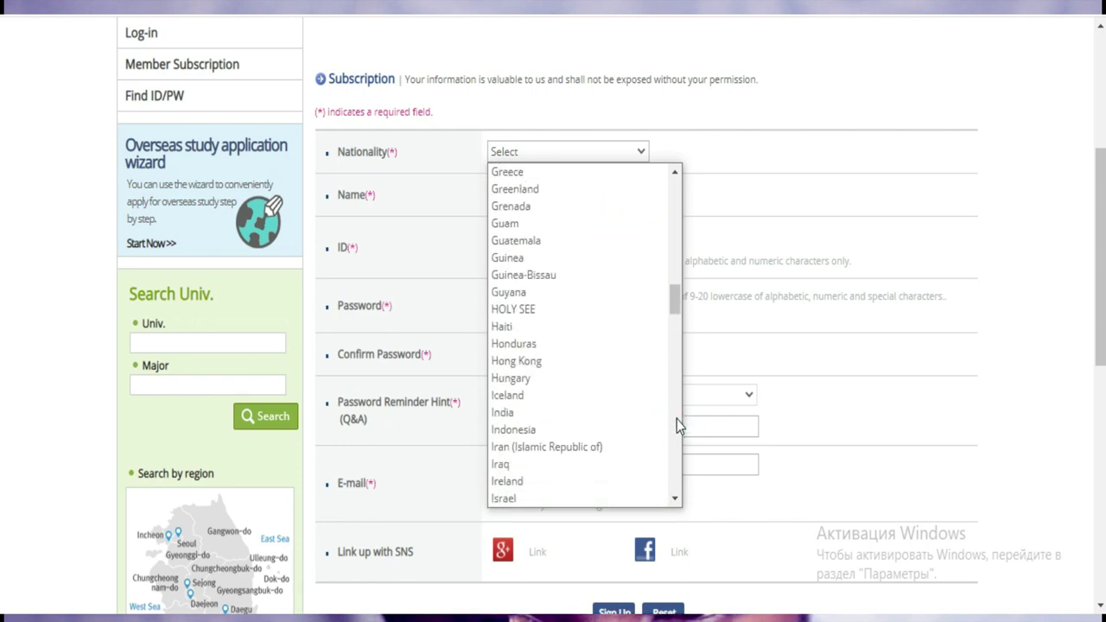
pyautogui.moveTo(677, 301); pyautogui.dragTo(675, 258)
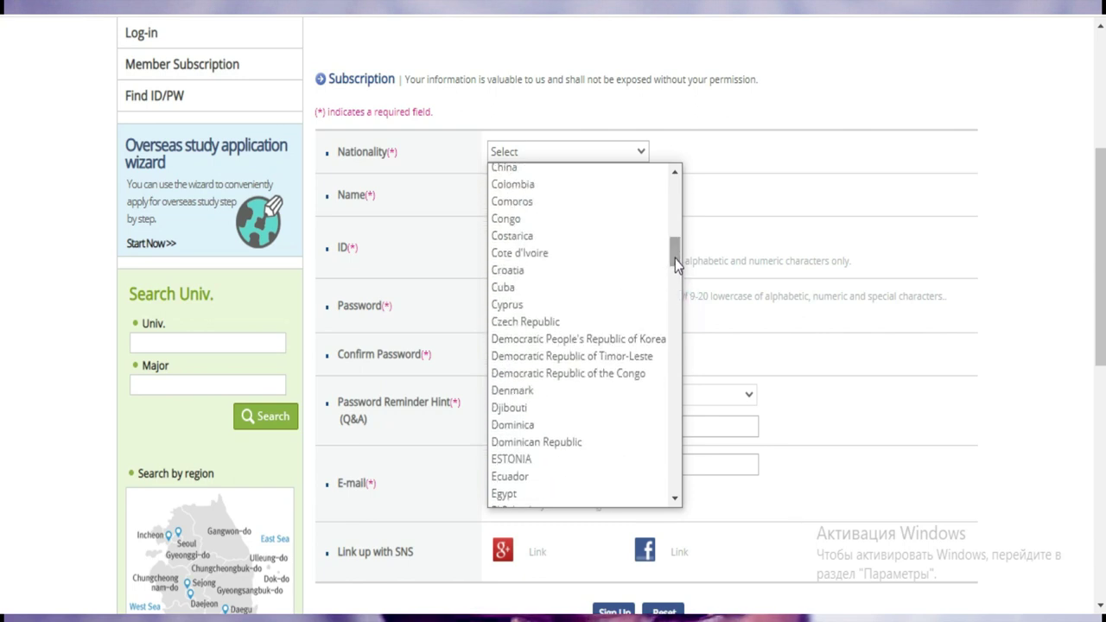
pyautogui.click(565, 253)
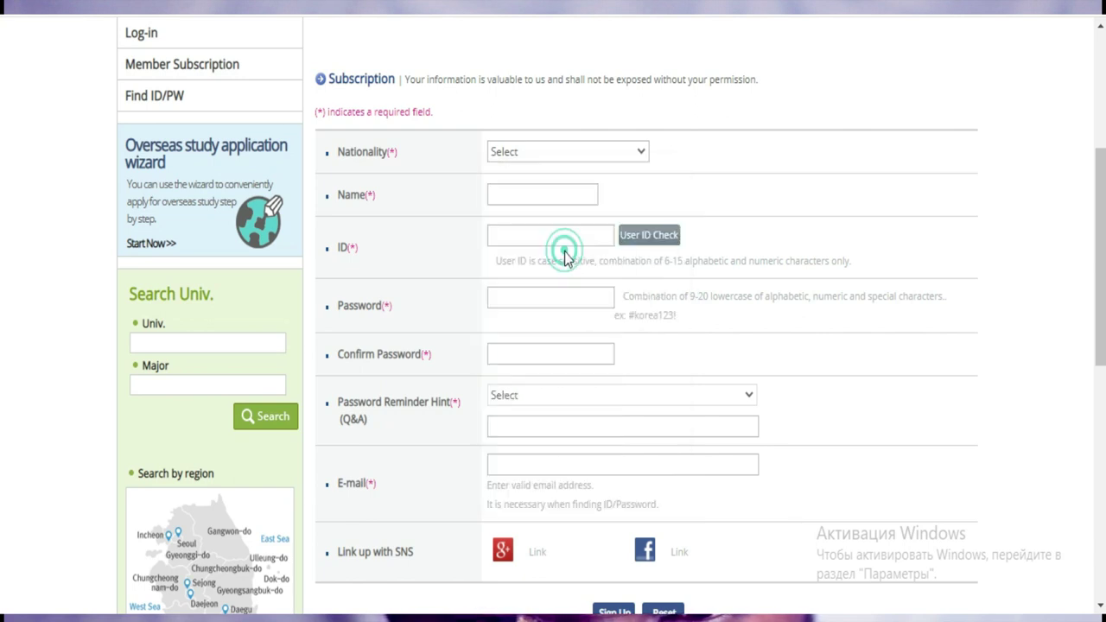
pyautogui.click(542, 191)
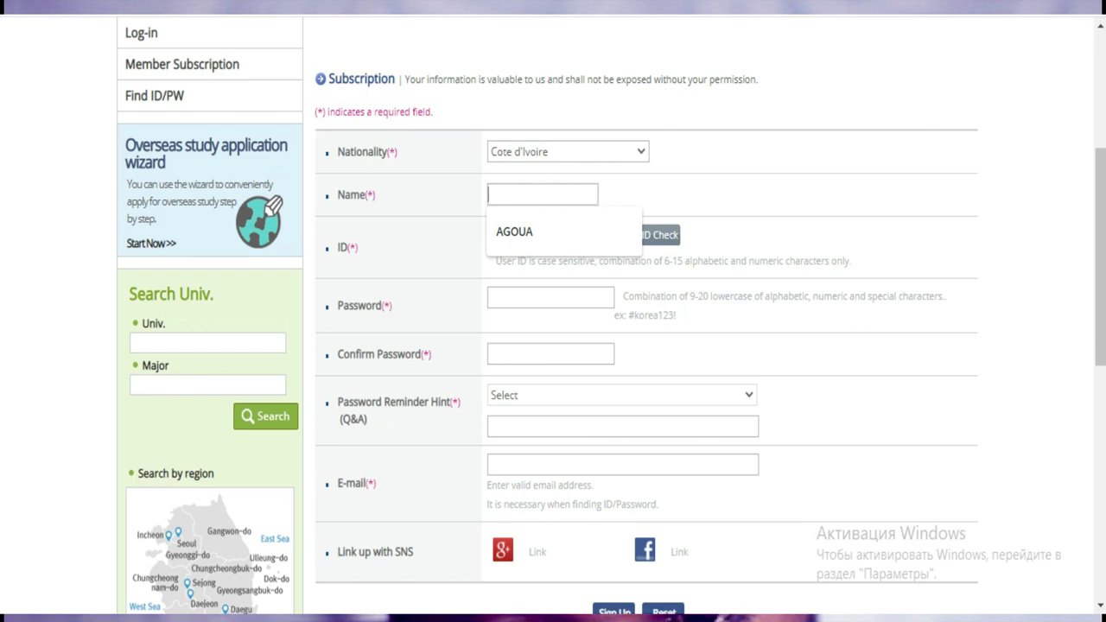
# Step: Bring up the on-screen keyboard and enter the member's name in the Name field
pyautogui.press('ctrl+super+o')
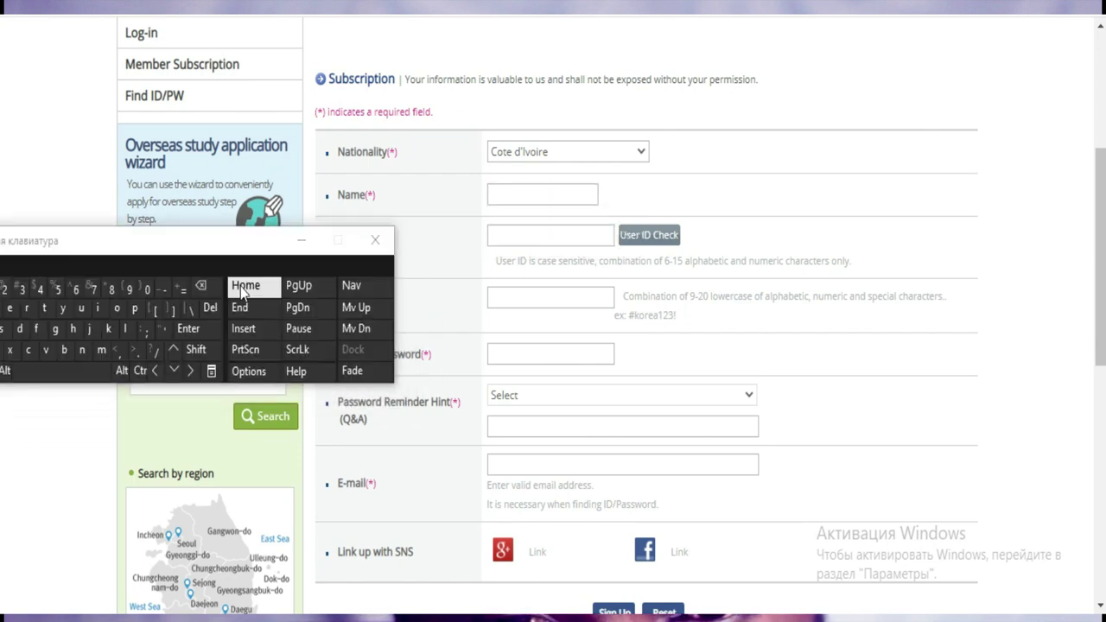
pyautogui.moveTo(219, 251); pyautogui.dragTo(687, 270)
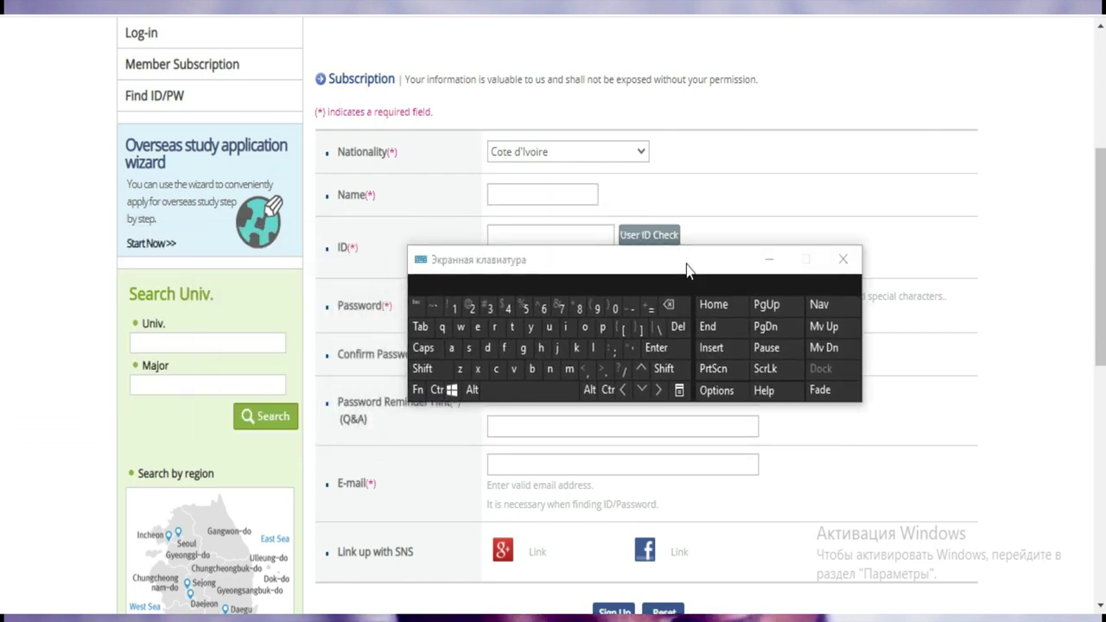
pyautogui.click(538, 194)
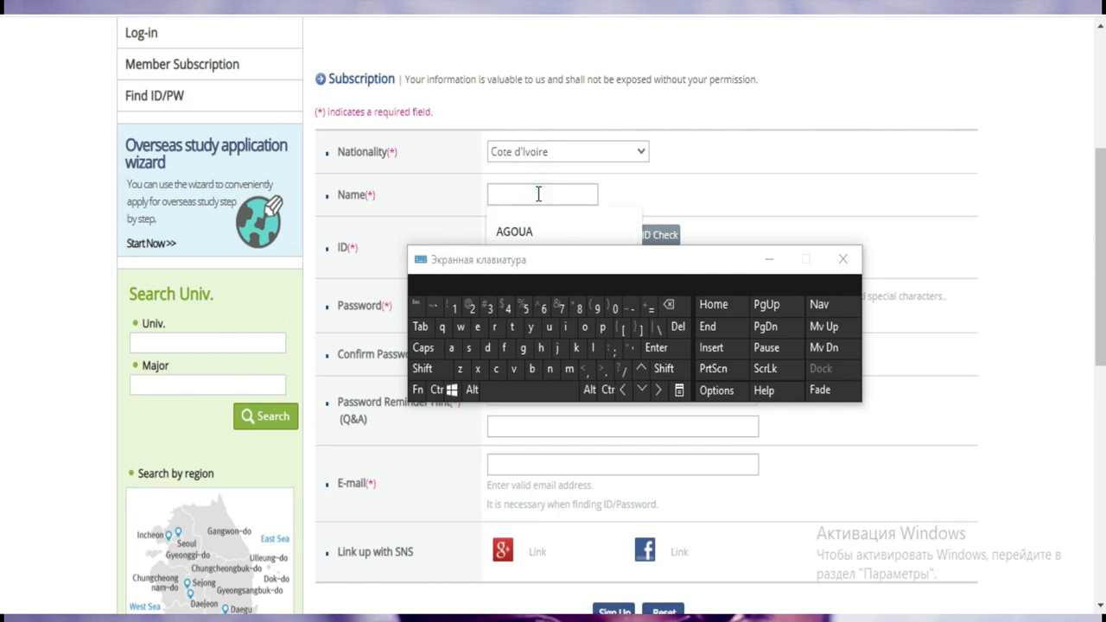
pyautogui.click(489, 349)
pyautogui.click(565, 328)
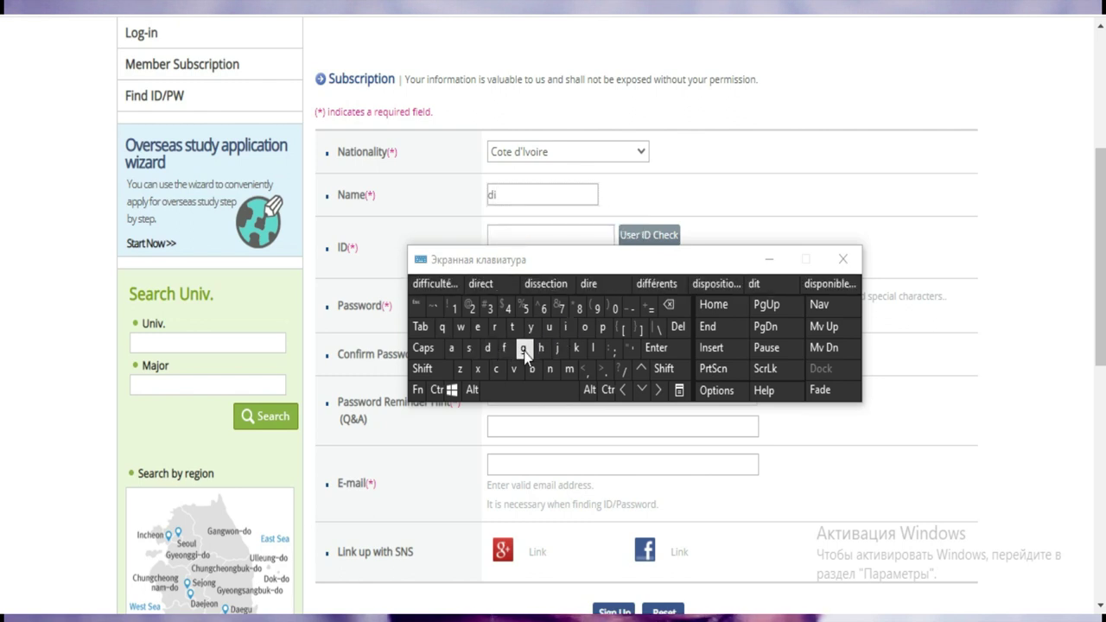
pyautogui.click(523, 348)
pyautogui.click(584, 327)
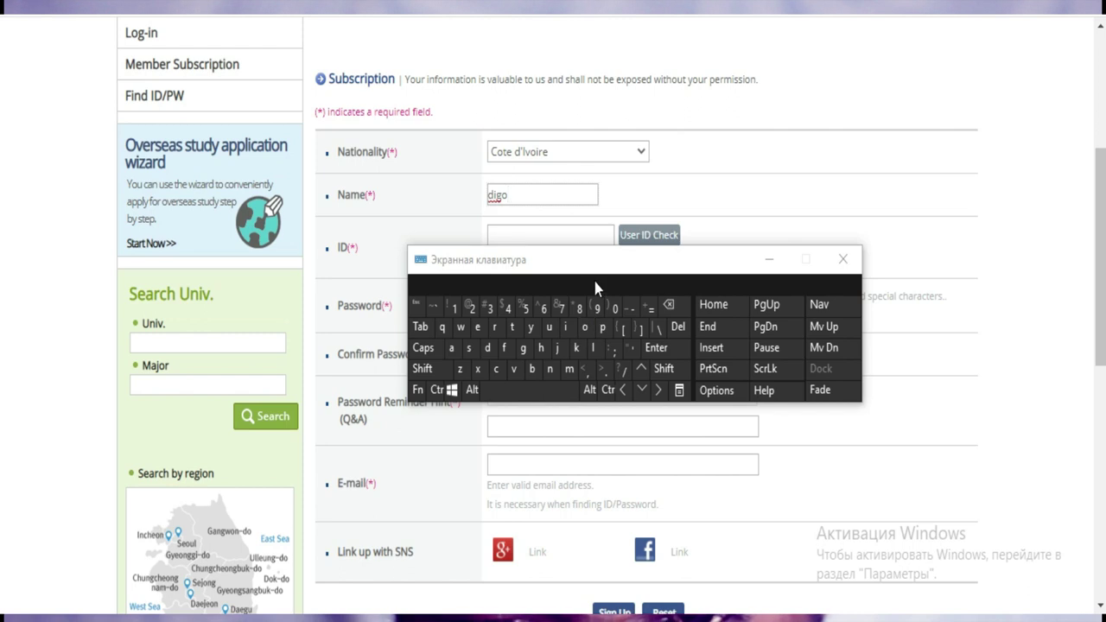
# Step: Type the new user ID, starting with a capital letter, into the ID field
pyautogui.moveTo(593, 264); pyautogui.dragTo(596, 343)
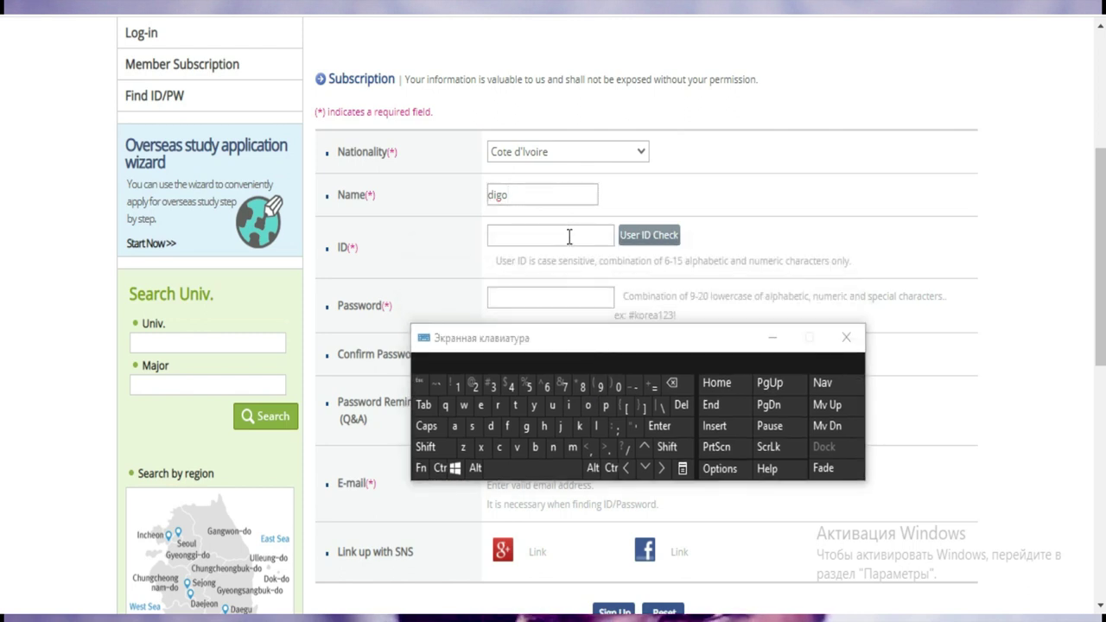
pyautogui.click(568, 238)
pyautogui.click(568, 237)
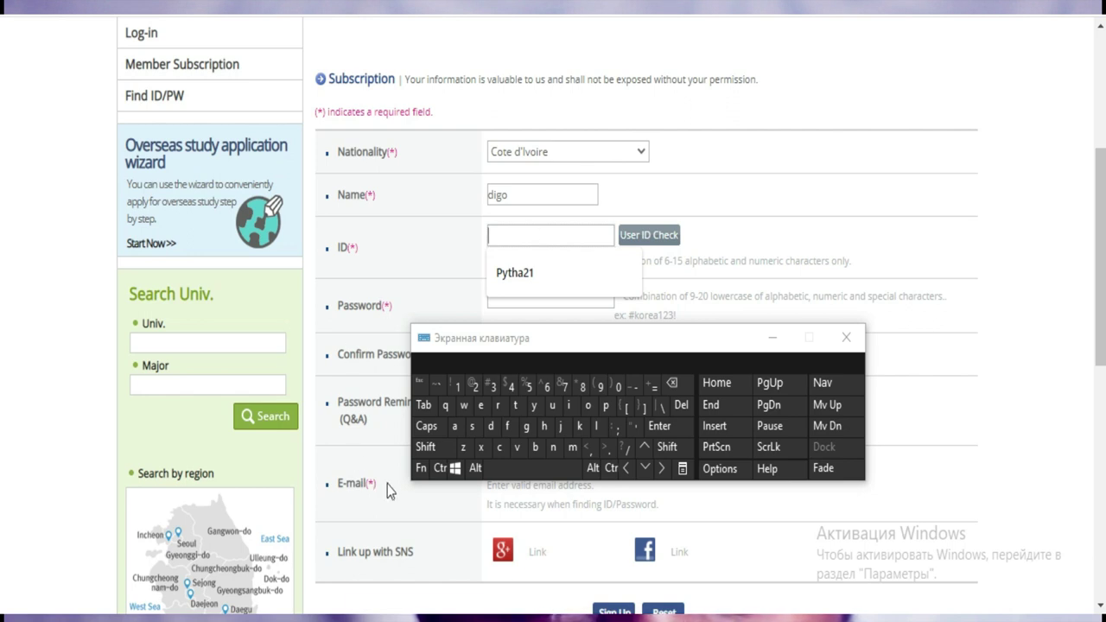
pyautogui.click(427, 447)
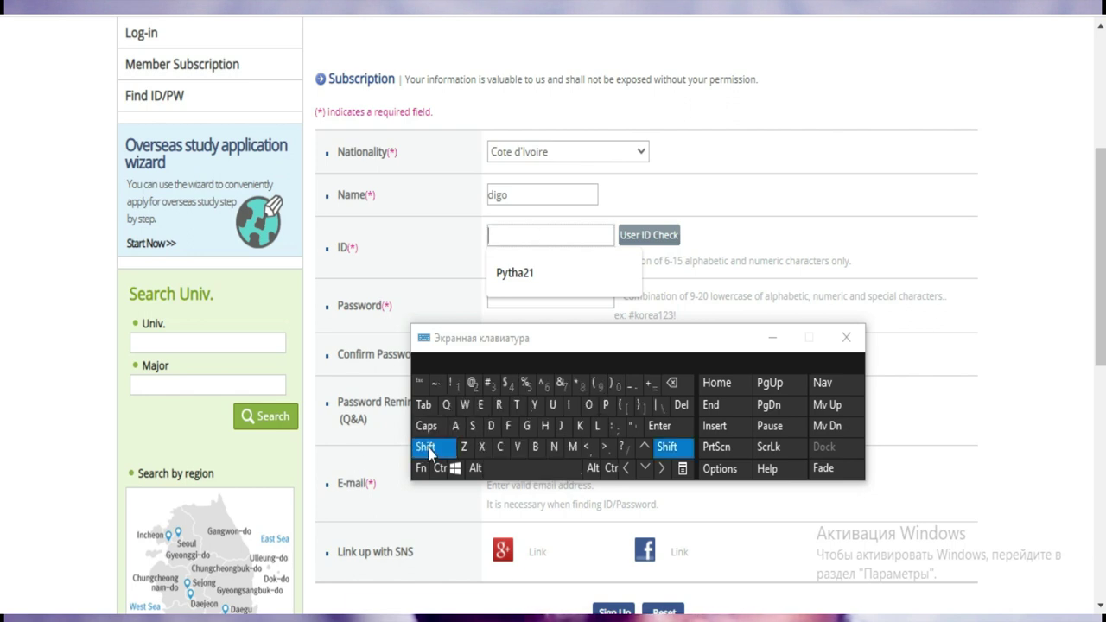
pyautogui.click(597, 426)
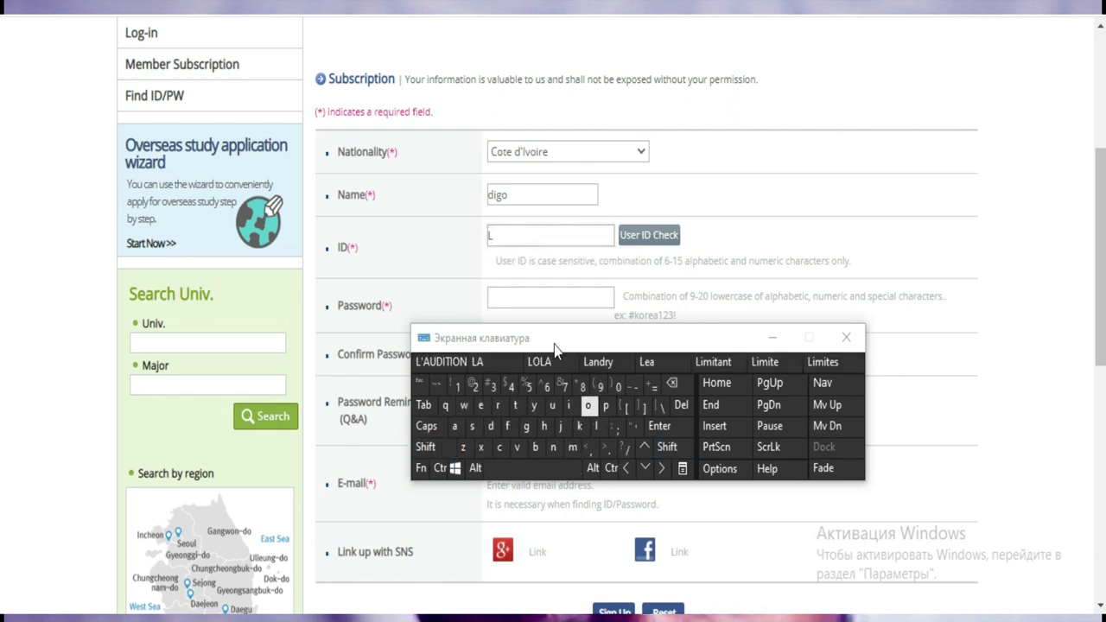
pyautogui.click(486, 412)
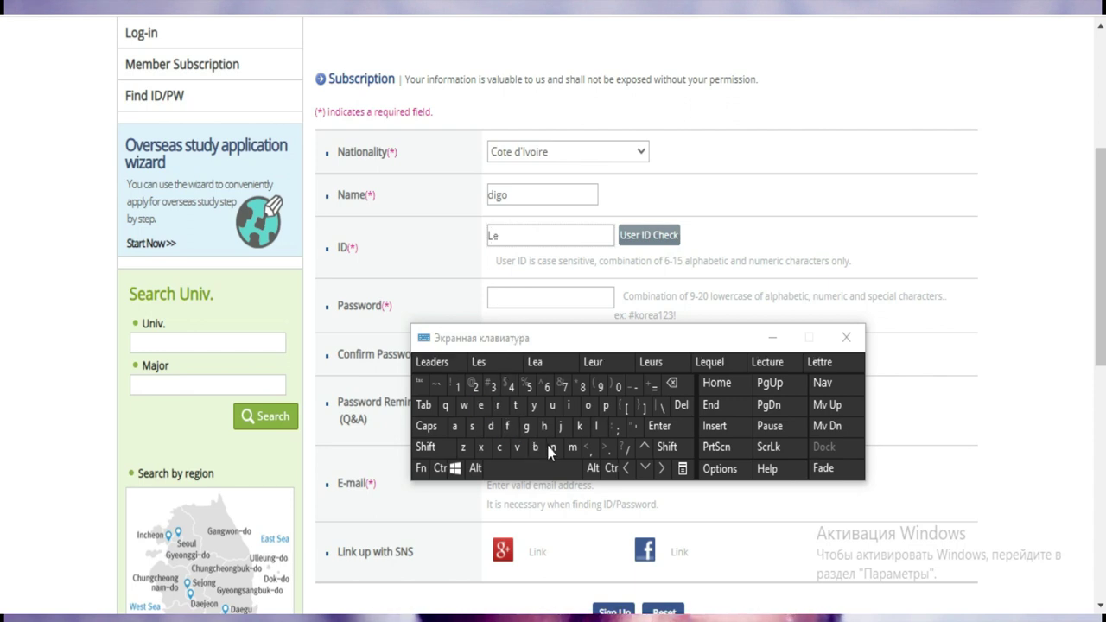
pyautogui.click(569, 406)
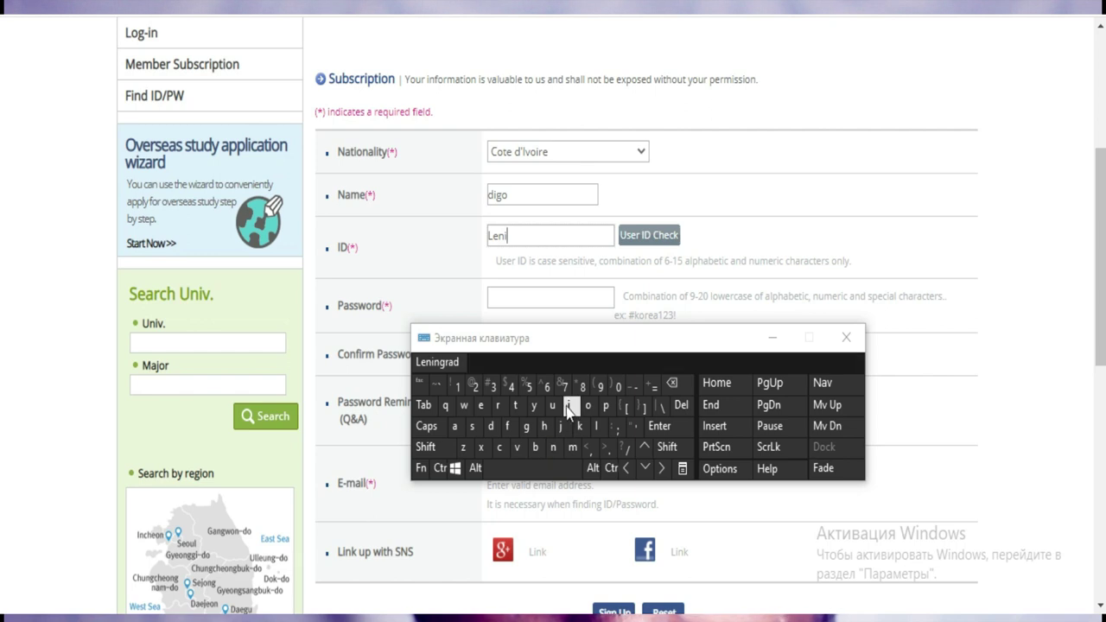
pyautogui.click(528, 427)
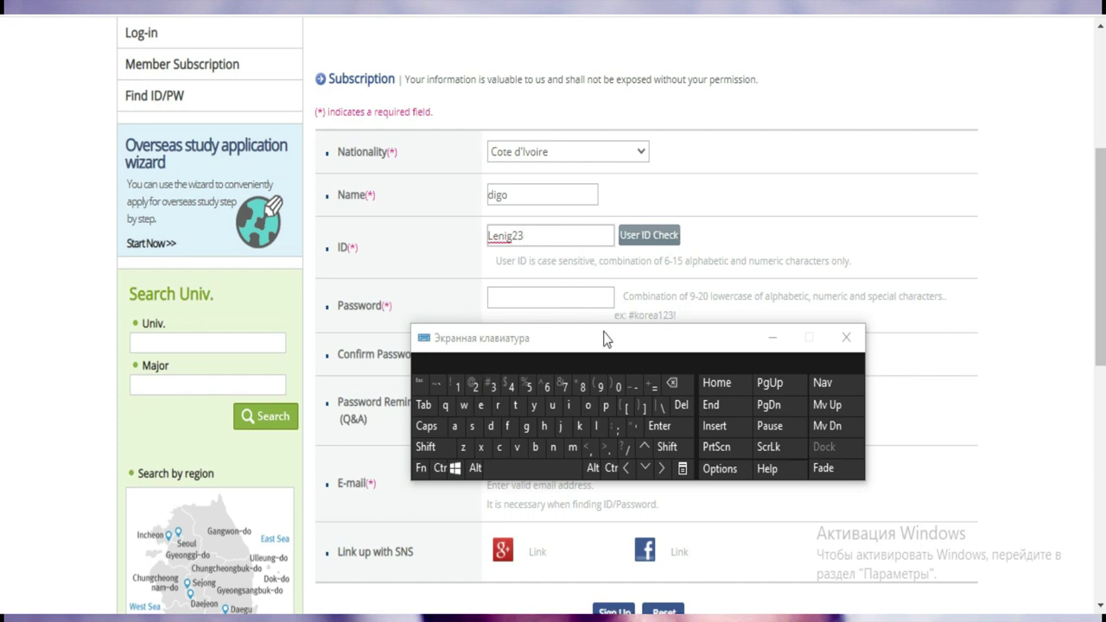
pyautogui.moveTo(605, 341); pyautogui.dragTo(606, 380)
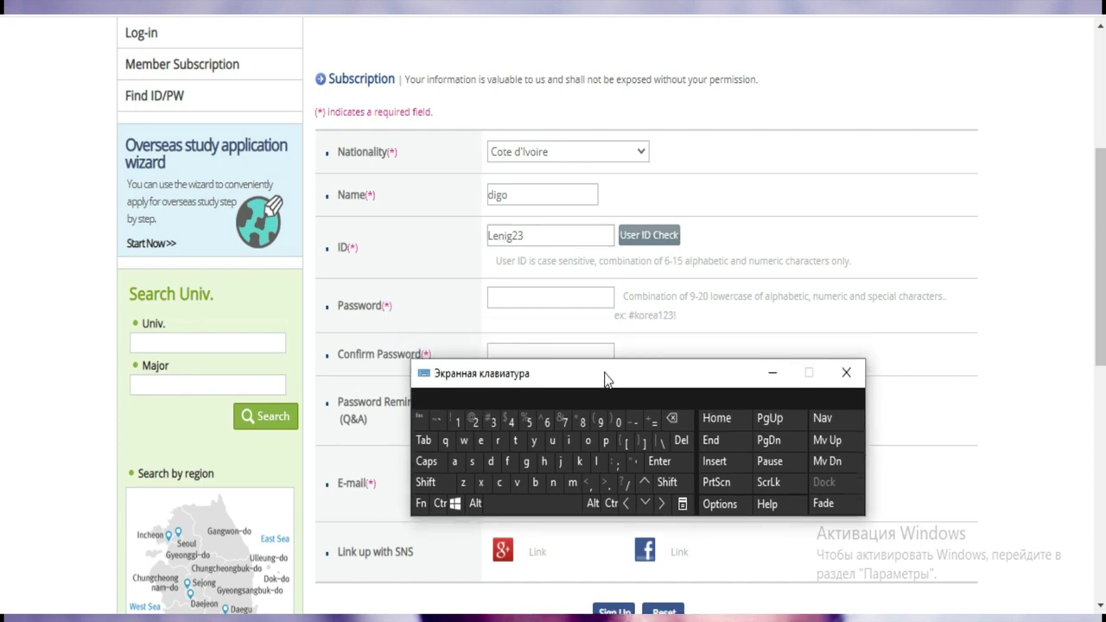
# Step: Type the new account password, starting with a capital, into the Password field
pyautogui.click(564, 299)
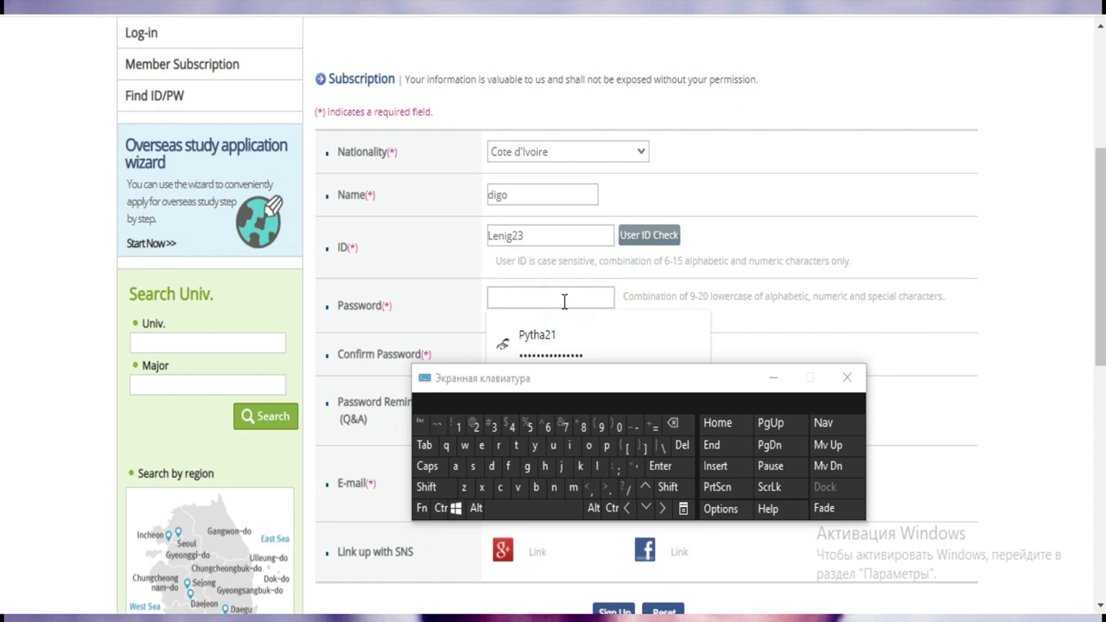
pyautogui.click(427, 488)
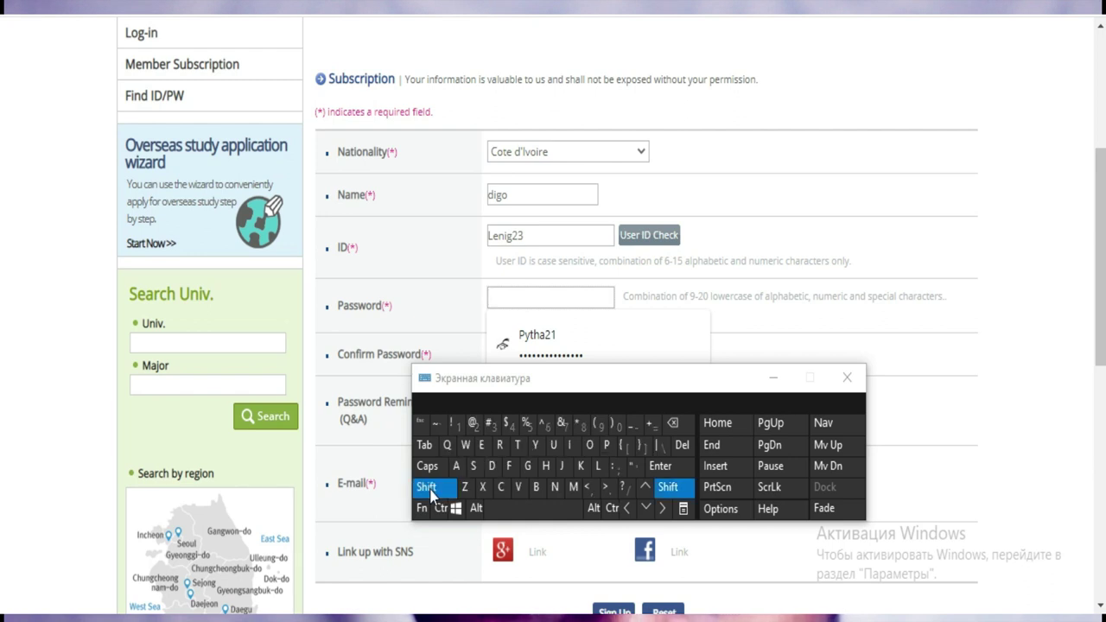
pyautogui.click(529, 469)
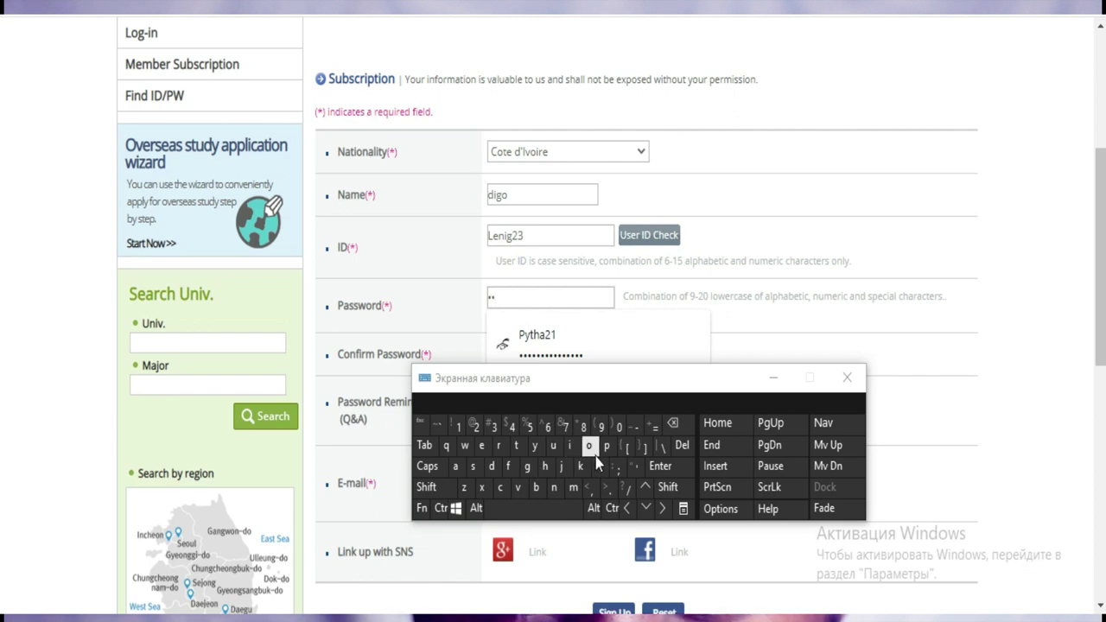
pyautogui.click(597, 466)
pyautogui.click(537, 488)
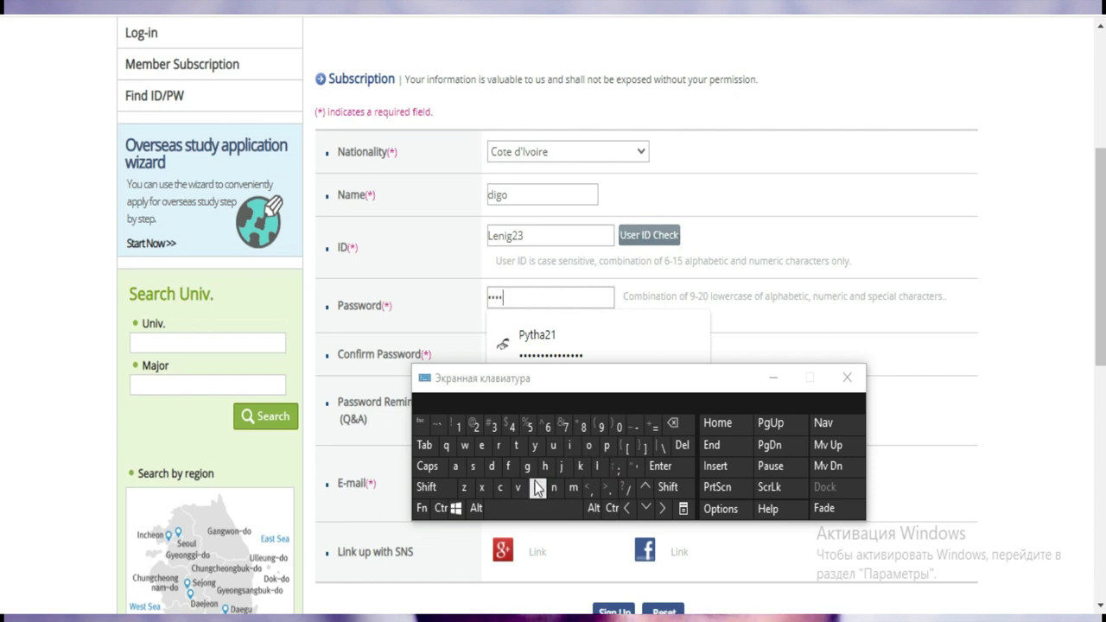
pyautogui.click(482, 446)
pyautogui.click(500, 448)
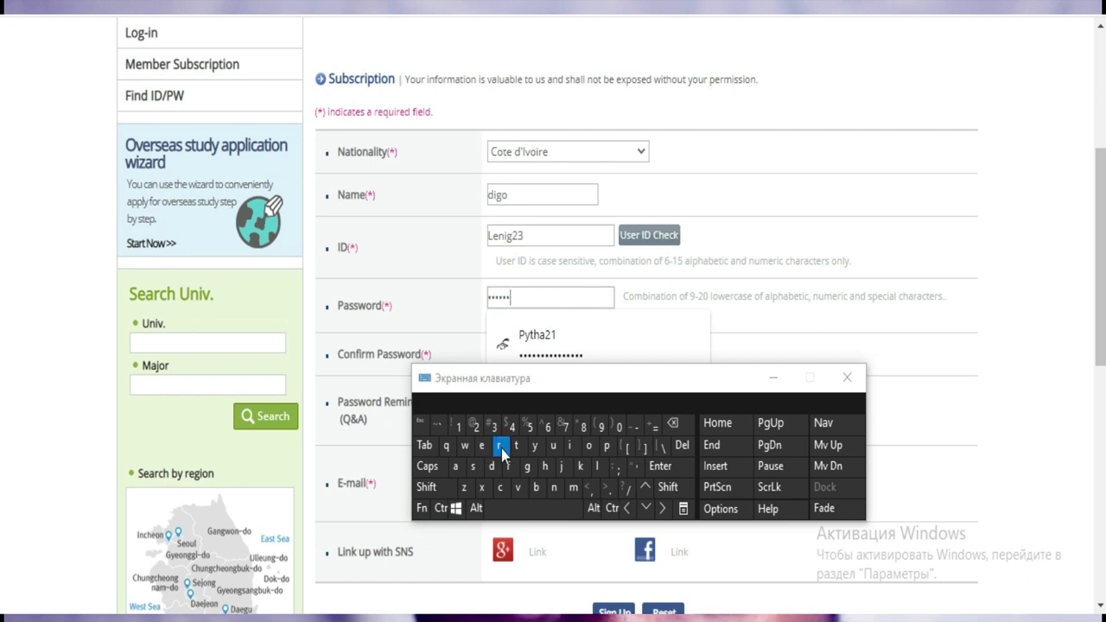
pyautogui.click(519, 445)
pyautogui.click(477, 429)
pyautogui.click(477, 428)
pyautogui.moveTo(570, 386); pyautogui.dragTo(568, 459)
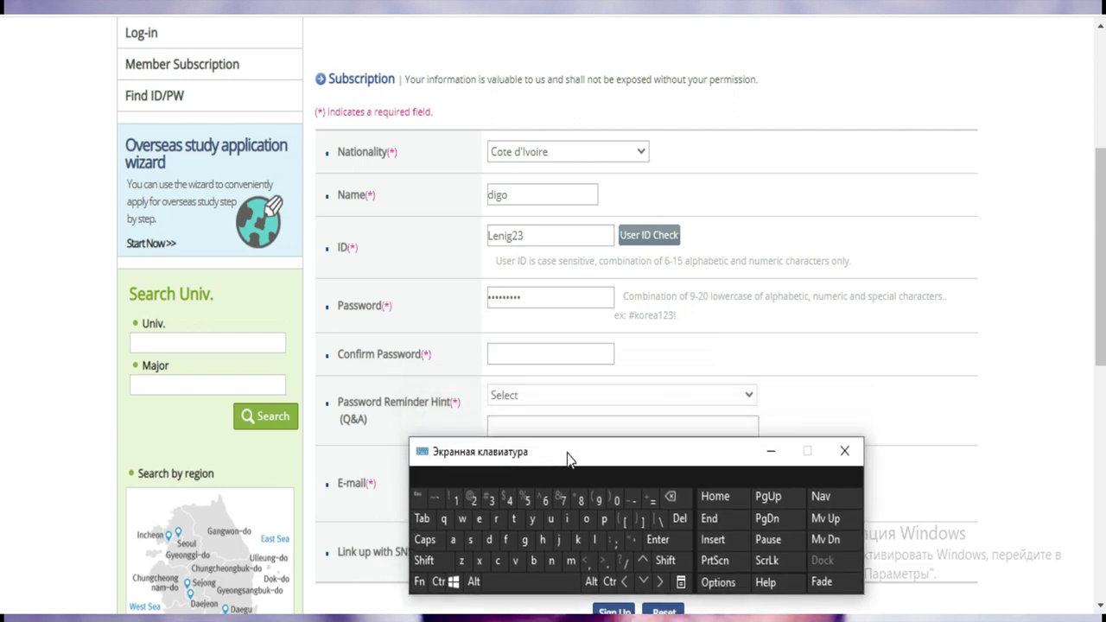
# Step: Repeat the same password in the Confirm Password field
pyautogui.click(534, 349)
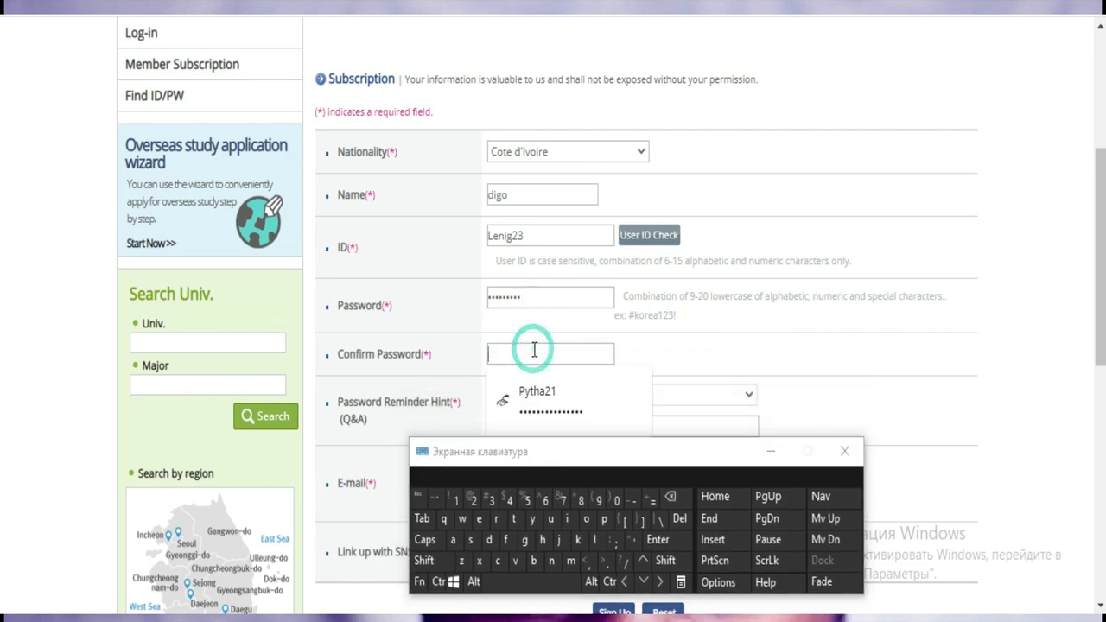
pyautogui.click(428, 562)
pyautogui.click(525, 539)
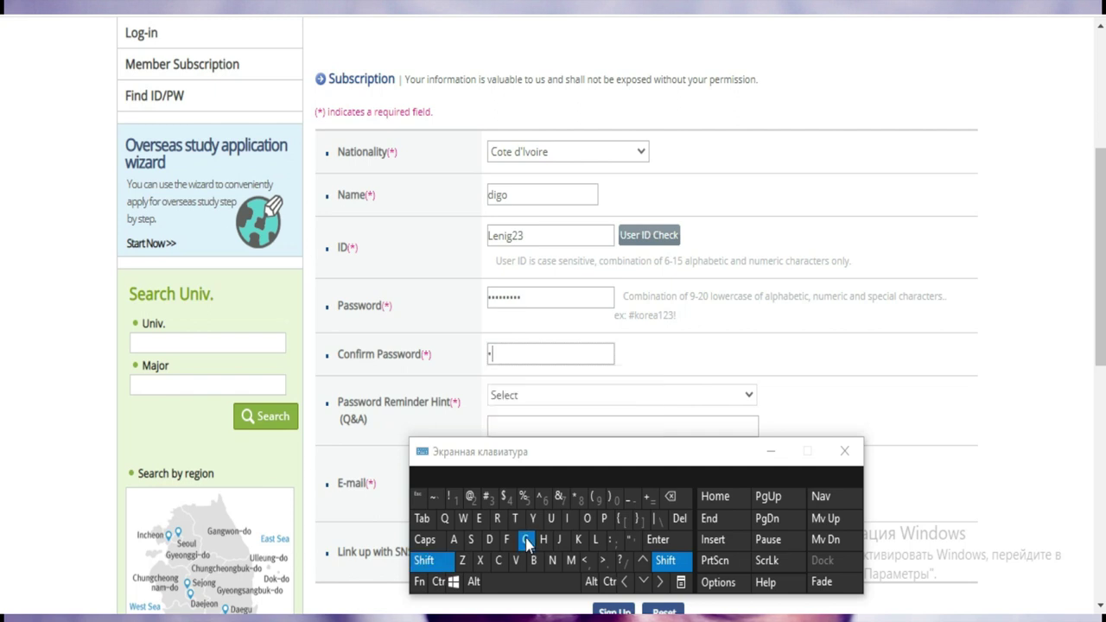
pyautogui.click(569, 520)
pyautogui.click(578, 539)
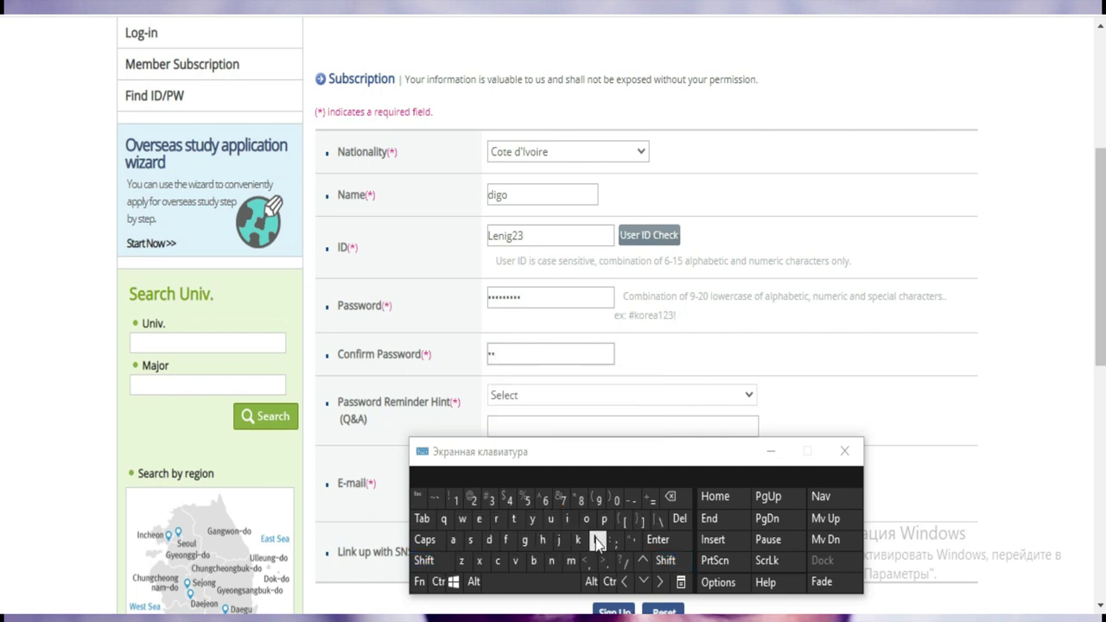
pyautogui.click(533, 562)
pyautogui.click(480, 519)
pyautogui.click(498, 521)
pyautogui.click(514, 519)
pyautogui.click(474, 500)
pyautogui.click(474, 502)
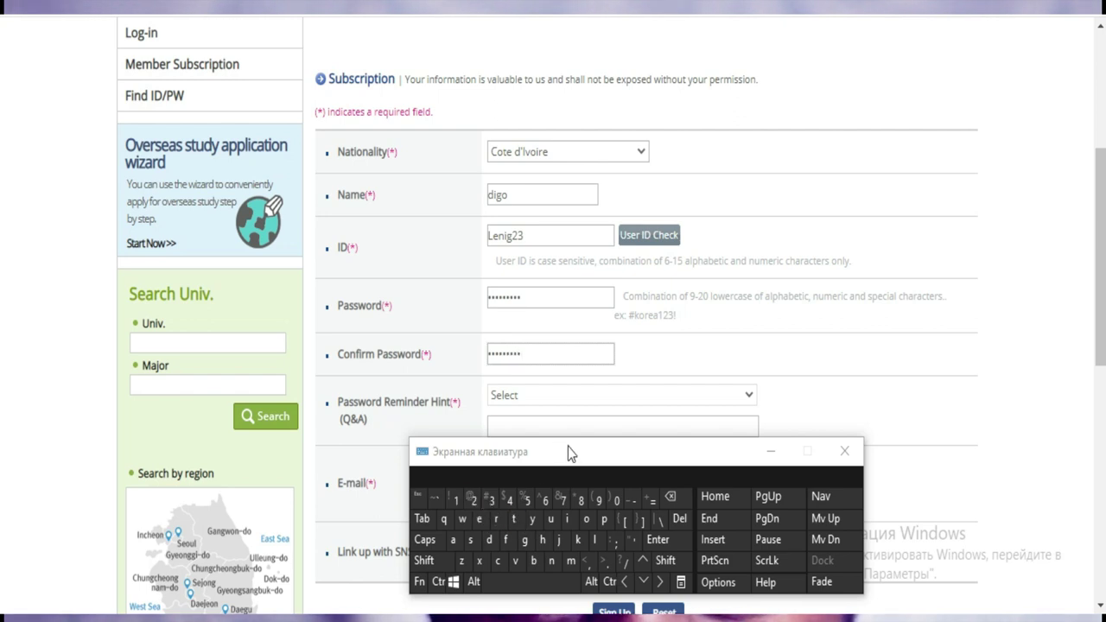
pyautogui.moveTo(568, 450); pyautogui.dragTo(557, 558)
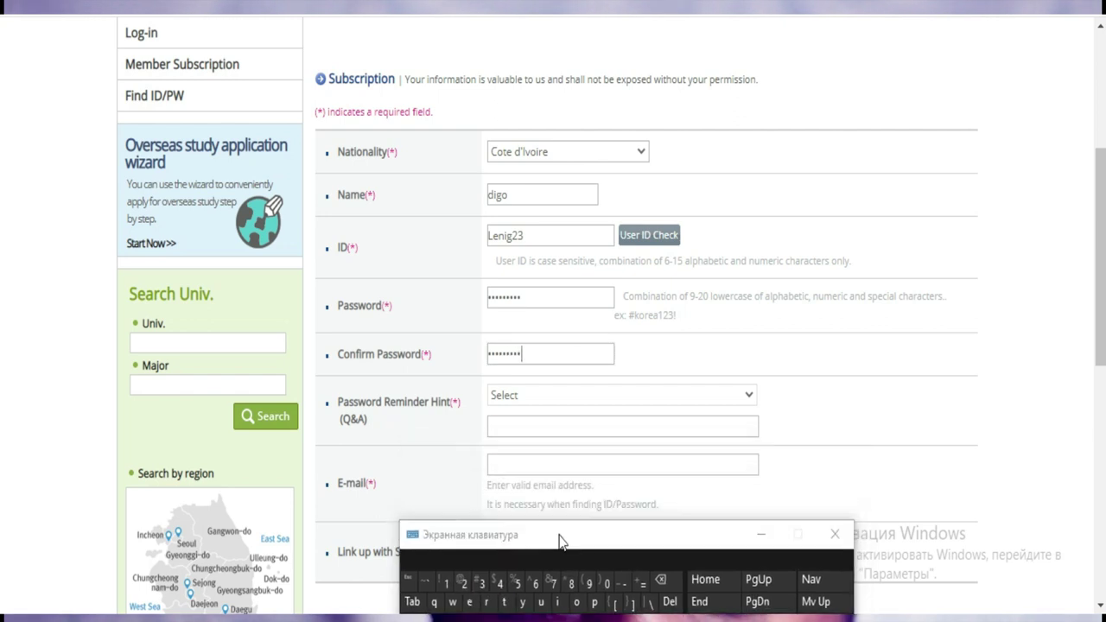
# Step: Set the hint question to 'What is your favorite sports team?' with the answer 'football'
pyautogui.click(735, 400)
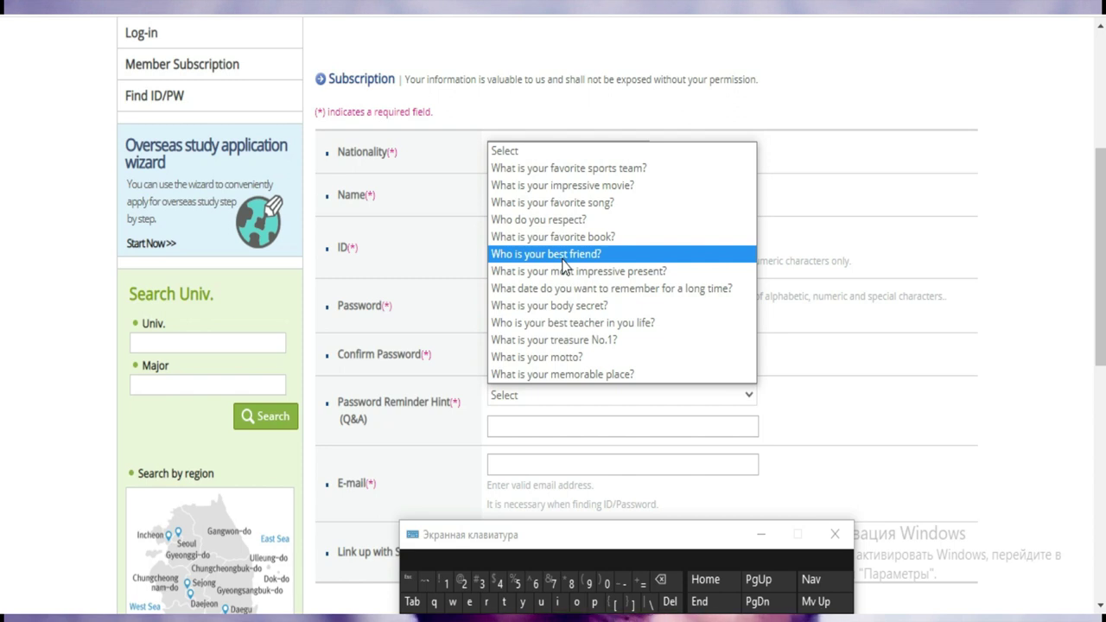
pyautogui.click(569, 169)
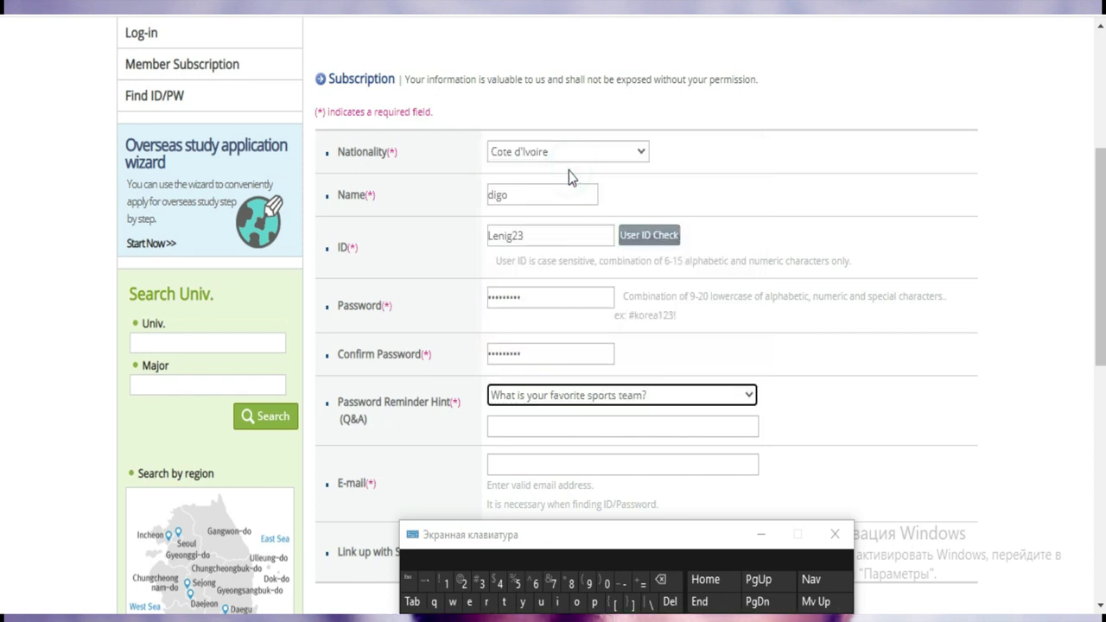
pyautogui.click(526, 428)
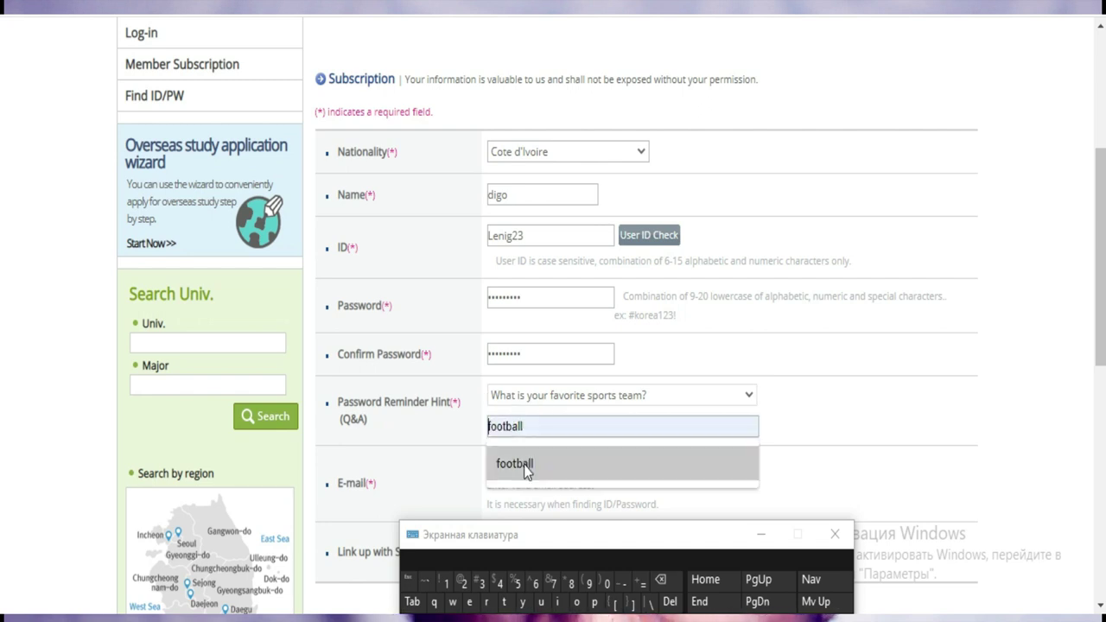
pyautogui.click(525, 465)
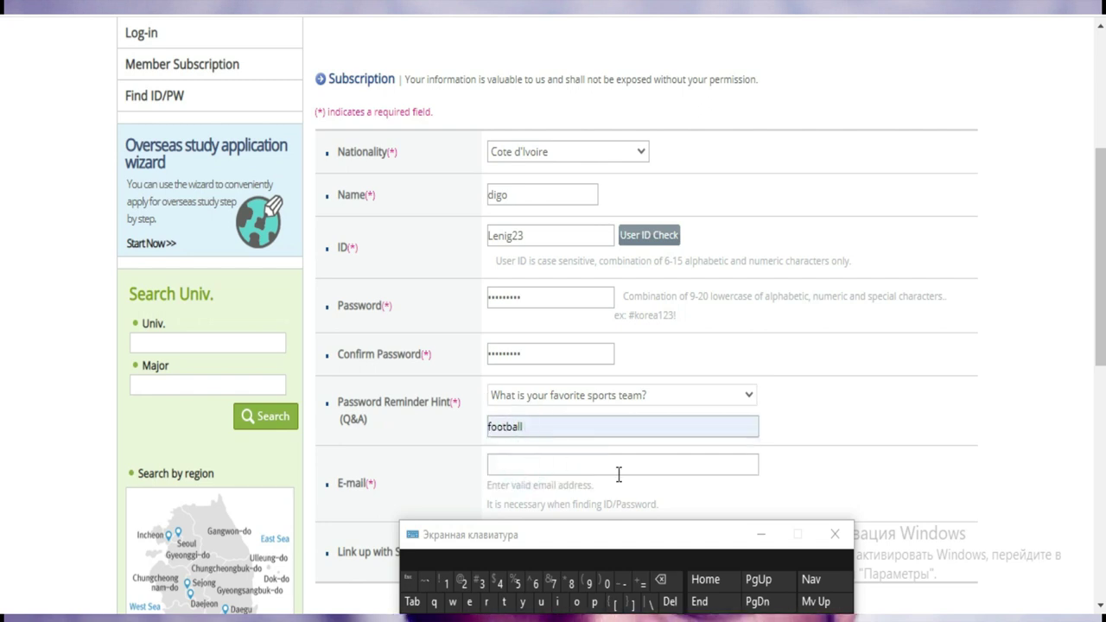
pyautogui.click(587, 465)
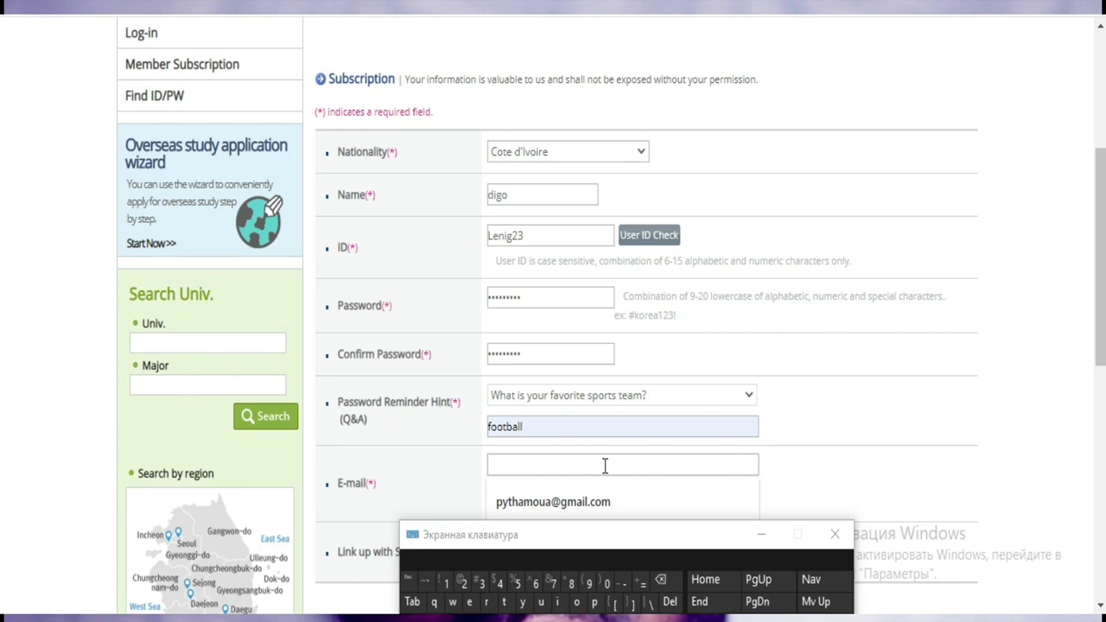
# Step: Type the user-name part of the e-mail address, including its digits, in the E-mail field
pyautogui.moveTo(557, 542); pyautogui.dragTo(749, 268)
pyautogui.click(563, 465)
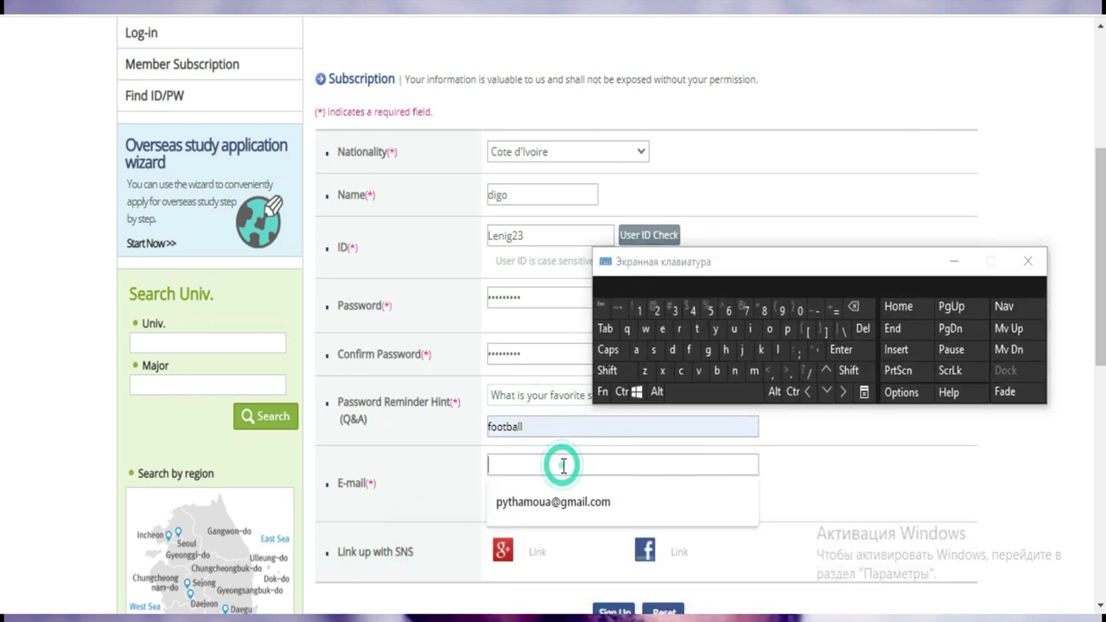
pyautogui.click(644, 329)
pyautogui.click(769, 330)
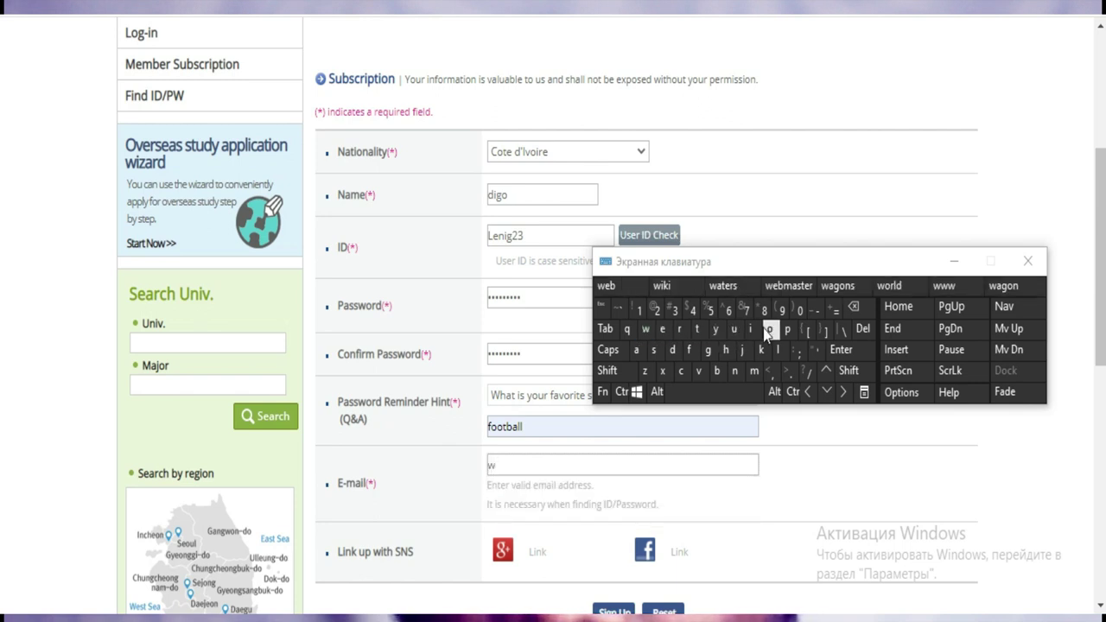
pyautogui.click(681, 328)
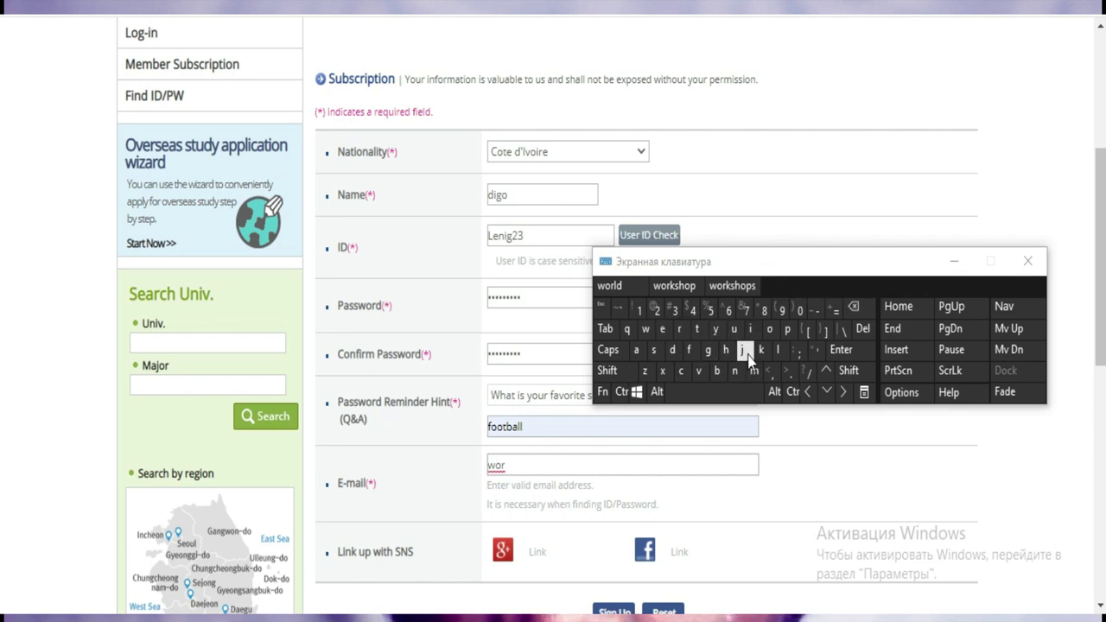
pyautogui.click(778, 351)
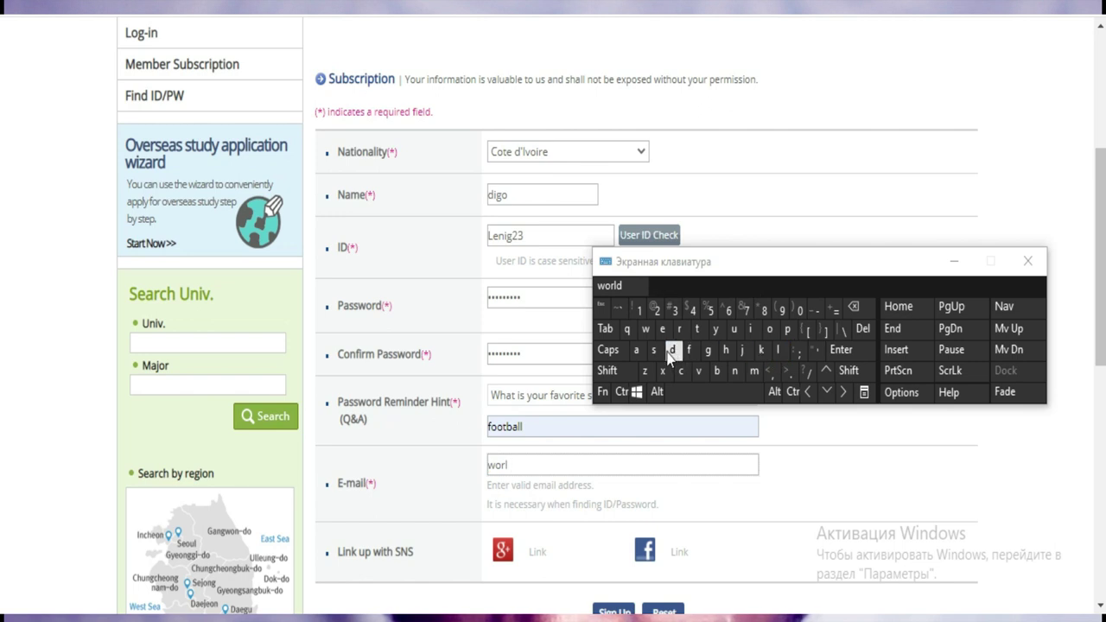
pyautogui.click(672, 353)
pyautogui.click(679, 334)
pyautogui.click(735, 331)
pyautogui.click(652, 352)
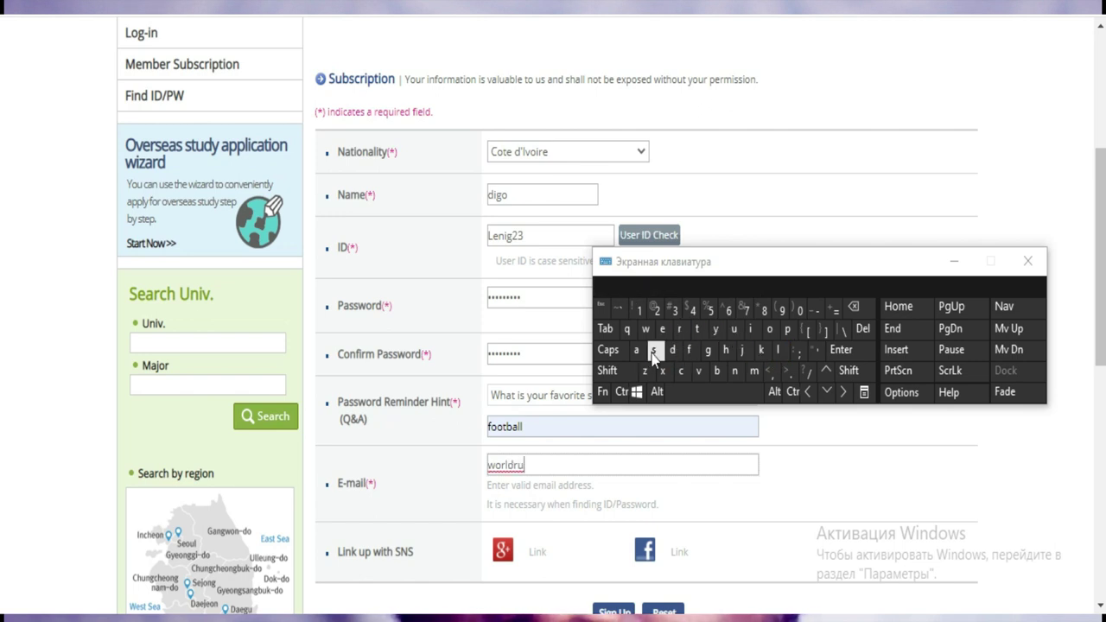
pyautogui.click(653, 354)
pyautogui.click(753, 333)
pyautogui.click(636, 353)
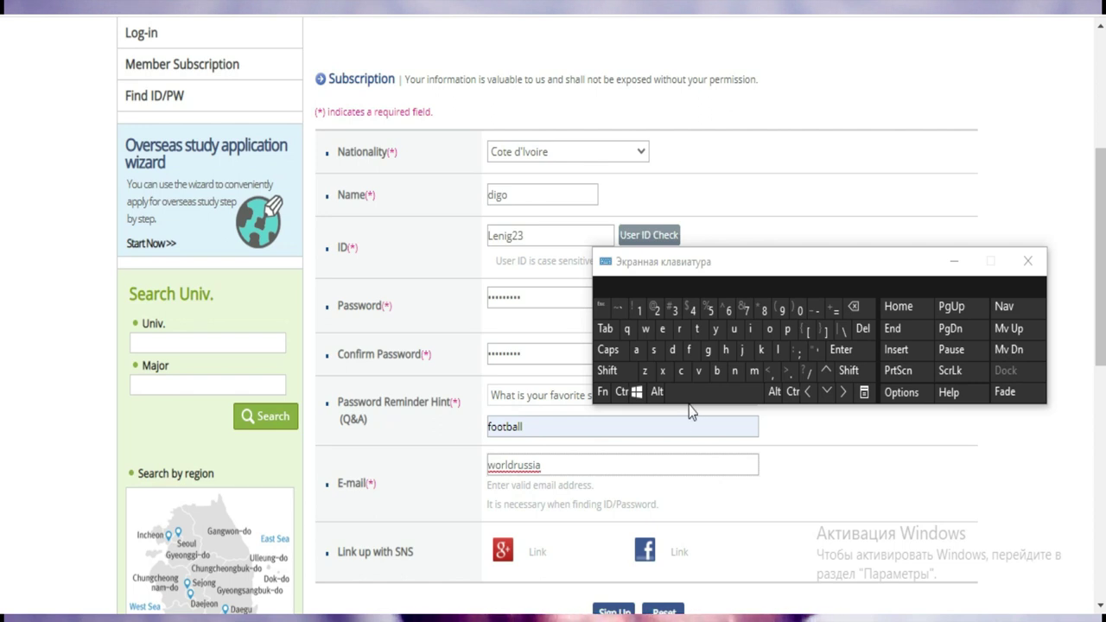
pyautogui.click(692, 316)
pyautogui.click(762, 315)
pyautogui.click(712, 313)
# Step: Complete the e-mail address with the @ sign and the mail domain
pyautogui.click(624, 372)
pyautogui.click(654, 307)
pyautogui.click(708, 349)
pyautogui.click(636, 349)
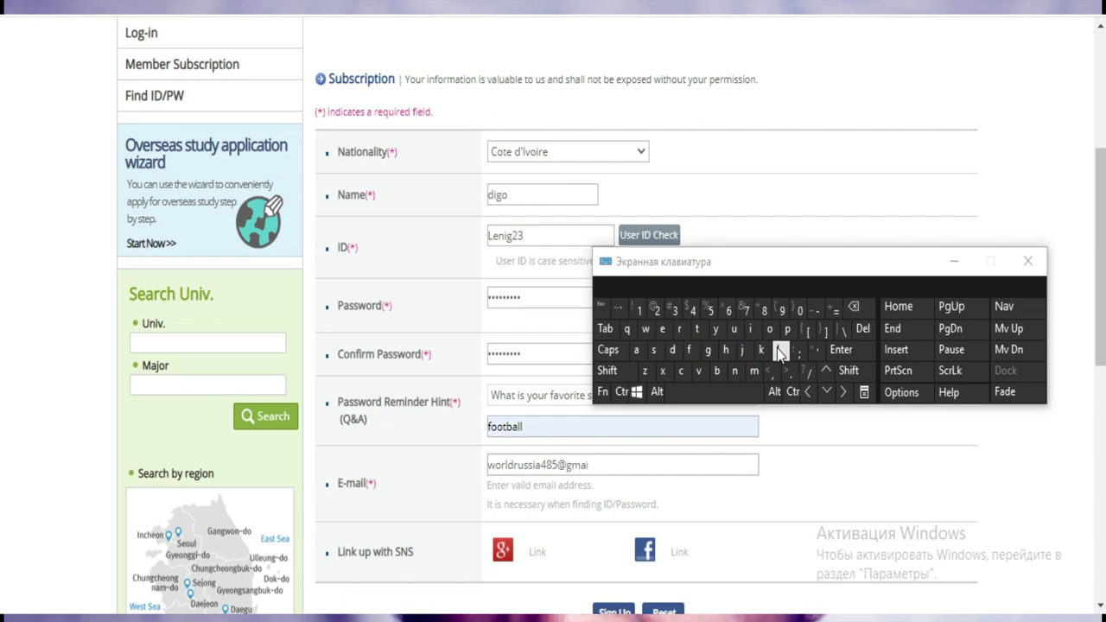
pyautogui.click(792, 377)
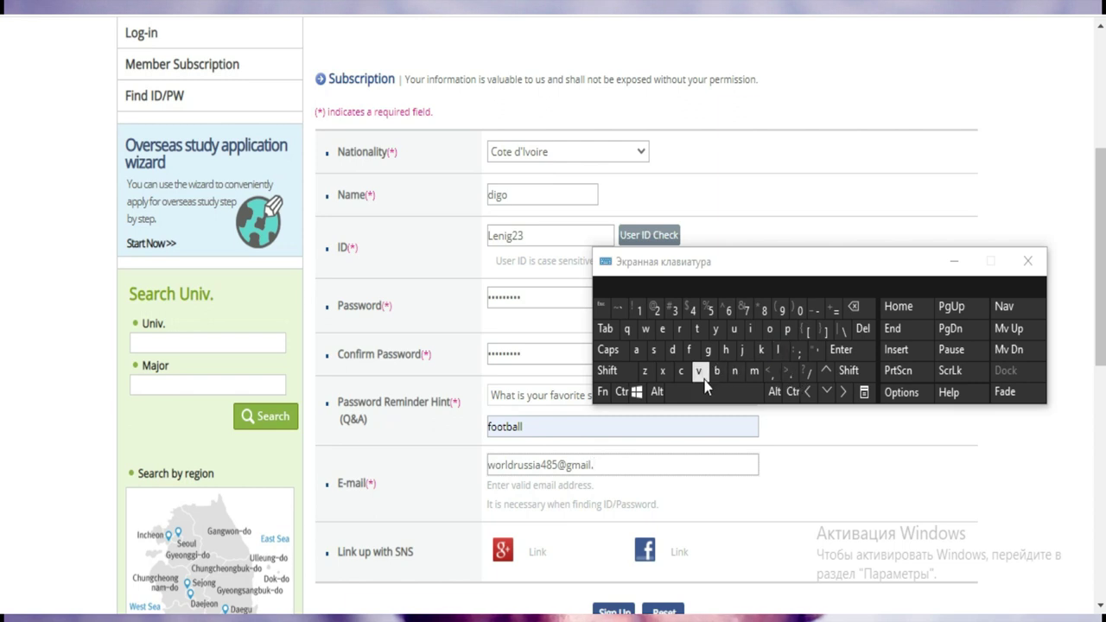
pyautogui.click(776, 334)
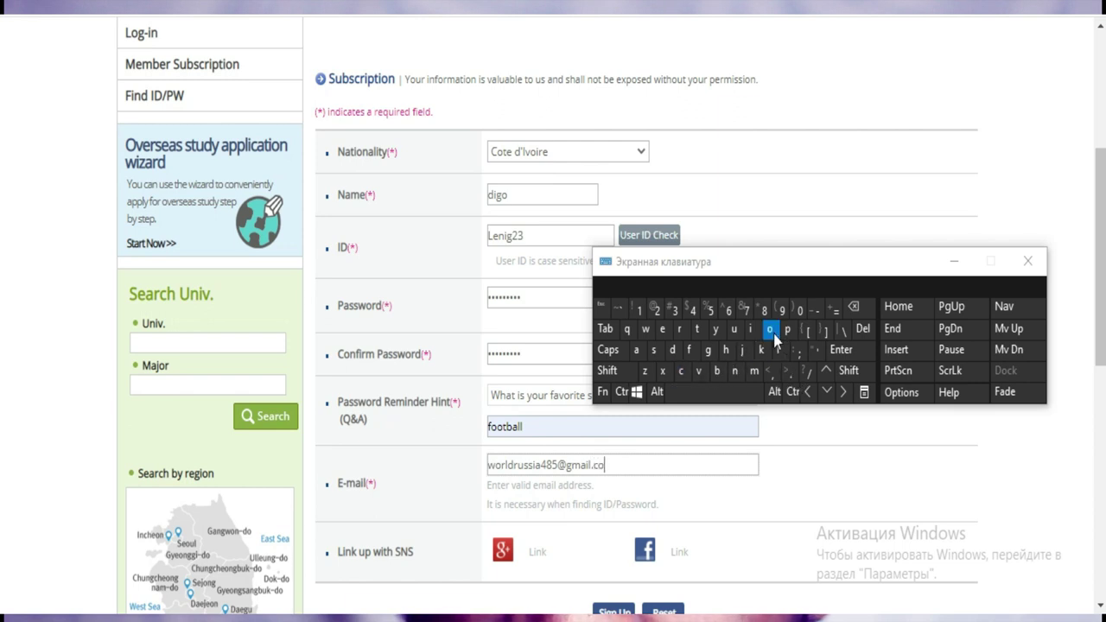
pyautogui.click(754, 370)
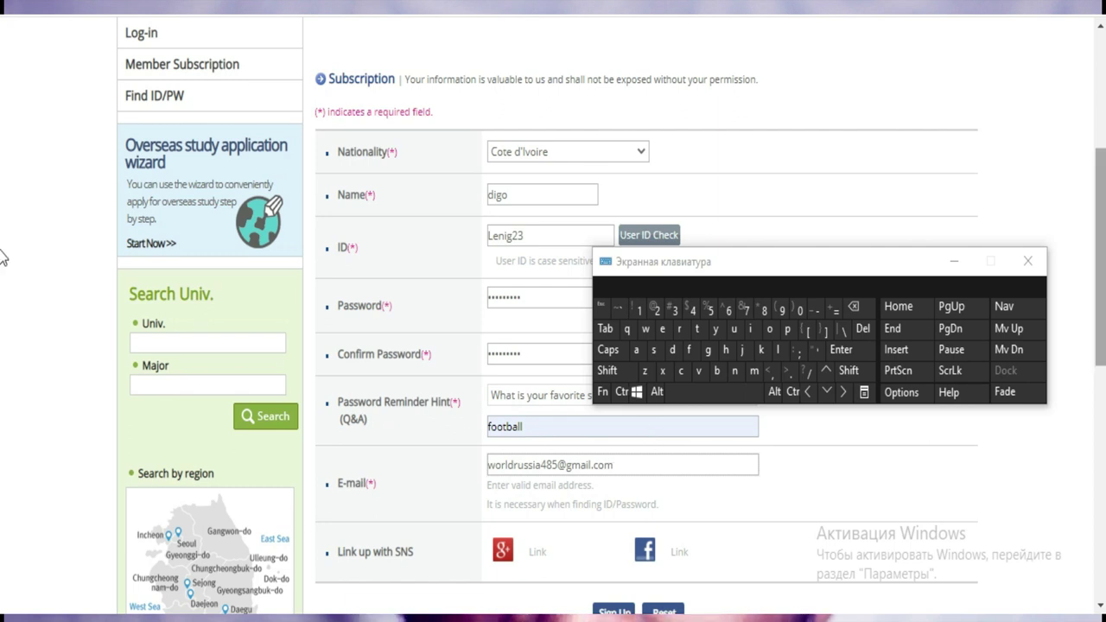
# Step: Submit the form and close the alert demanding a special character in the password
pyautogui.scroll(-2, 3, 268)
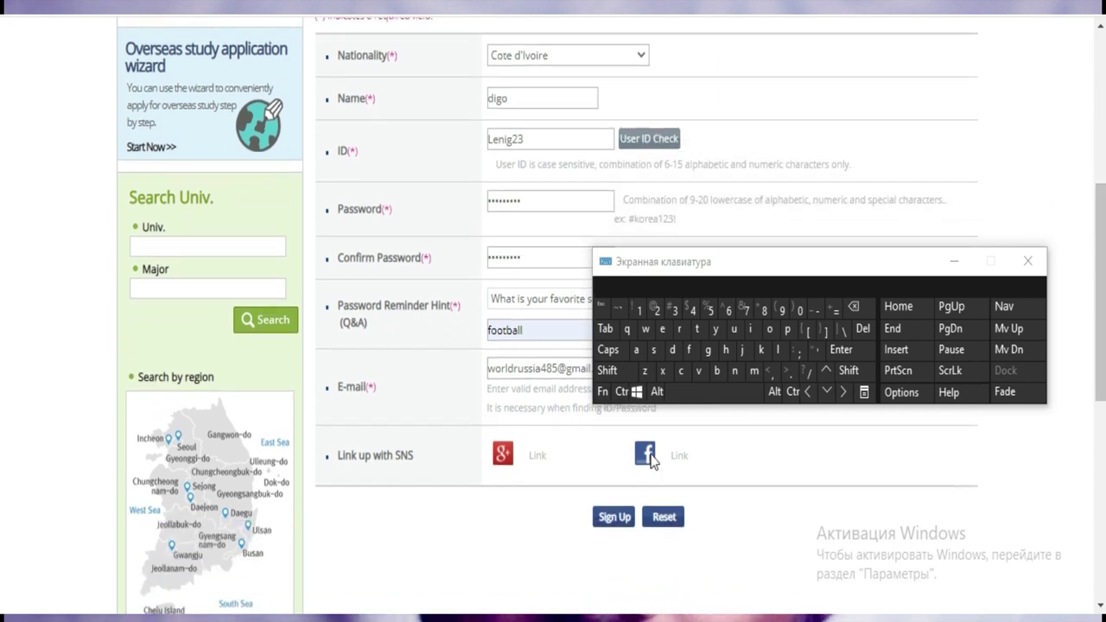
pyautogui.click(619, 522)
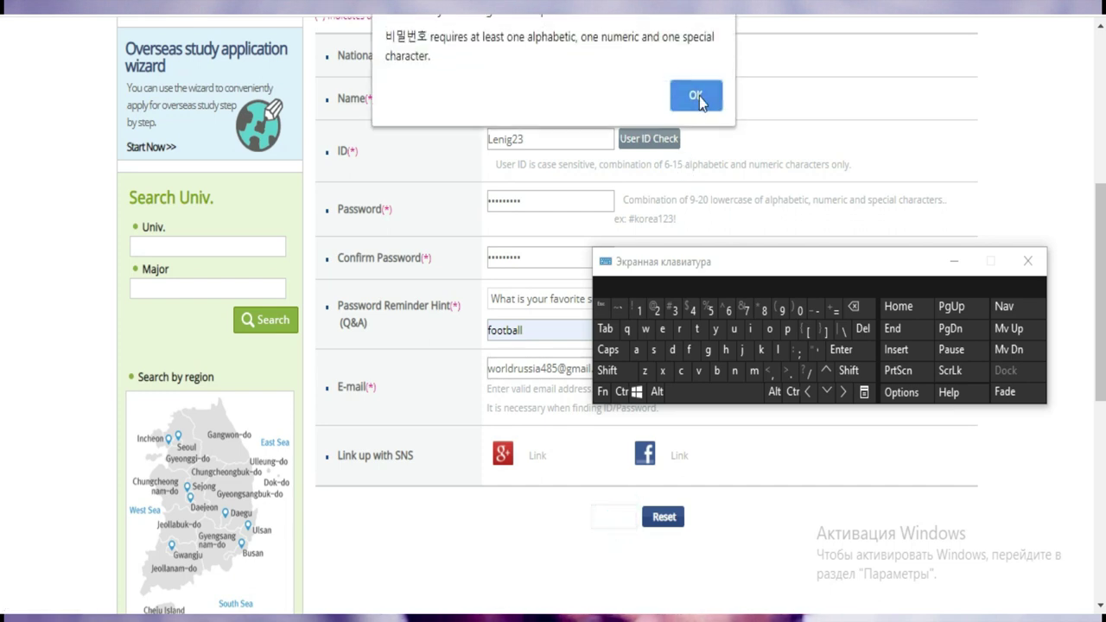
pyautogui.click(699, 96)
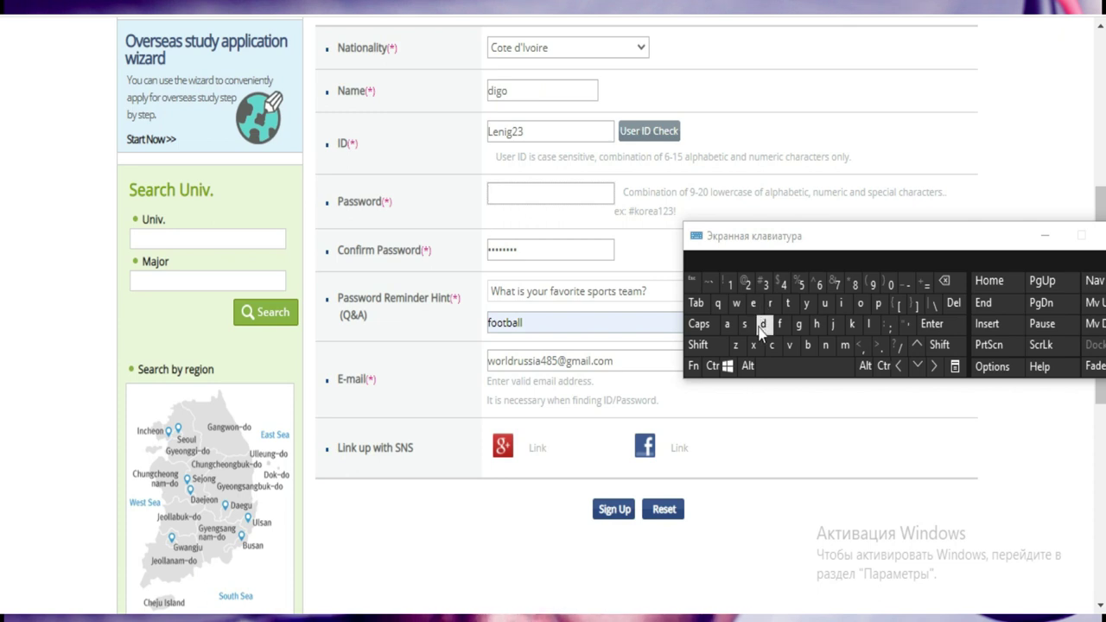
# Step: Retype the password with a special character, a capital letter and a digit
pyautogui.click(707, 346)
pyautogui.click(832, 286)
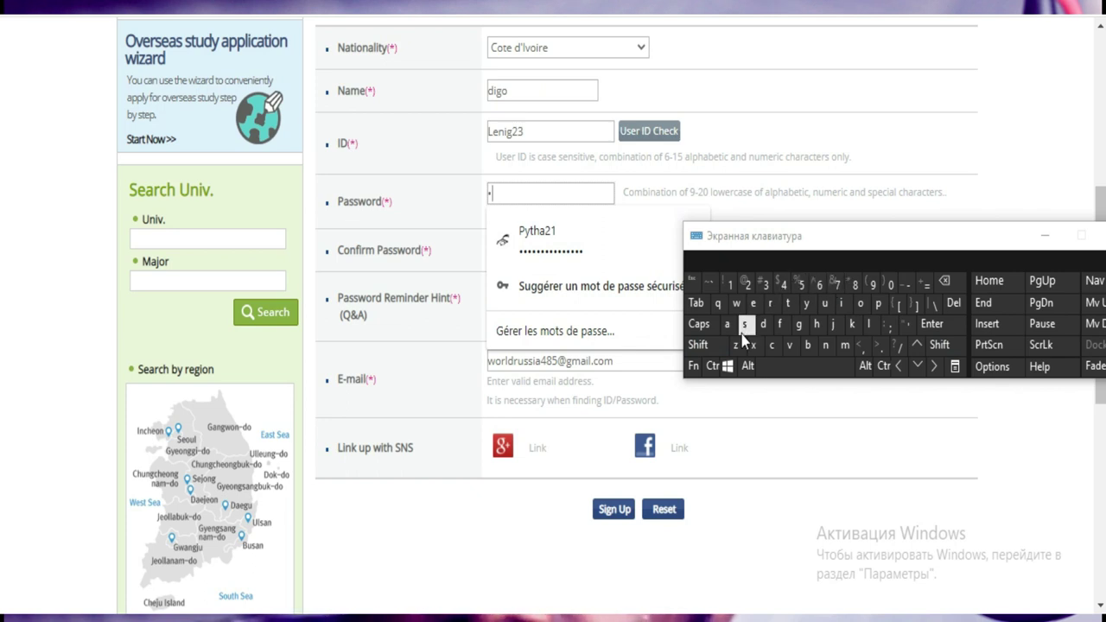
pyautogui.click(697, 346)
pyautogui.click(802, 325)
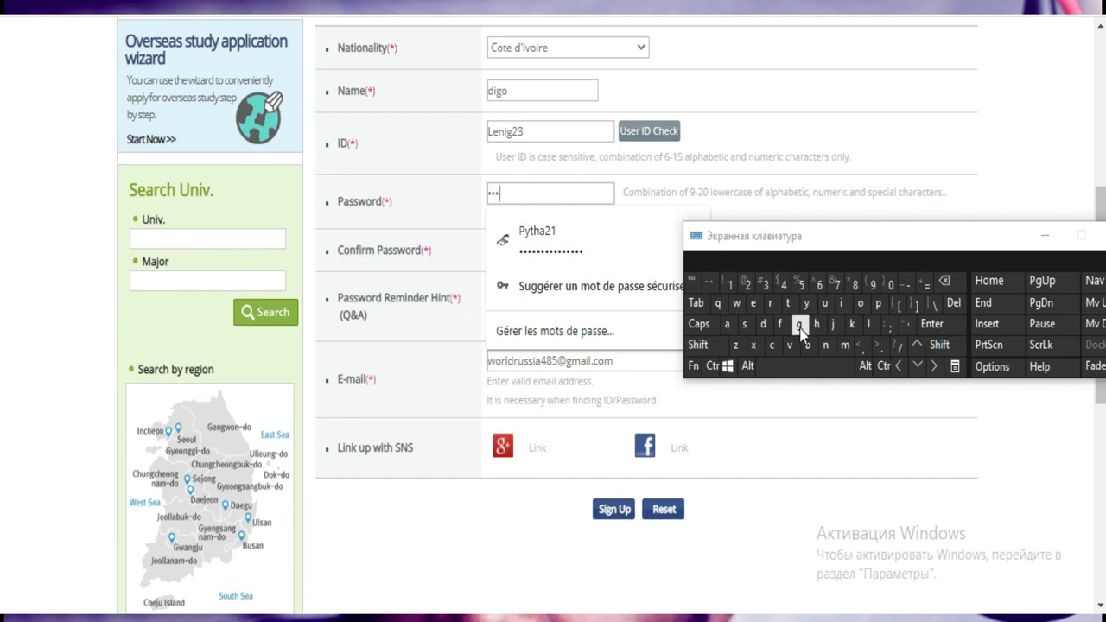
pyautogui.click(728, 325)
pyautogui.click(727, 325)
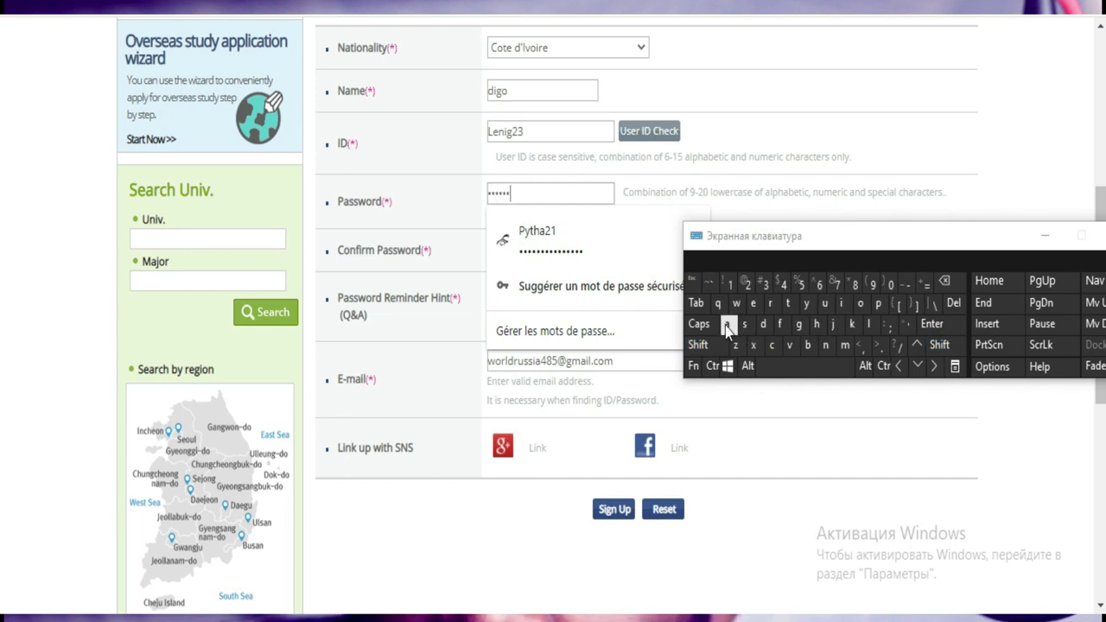
pyautogui.click(766, 285)
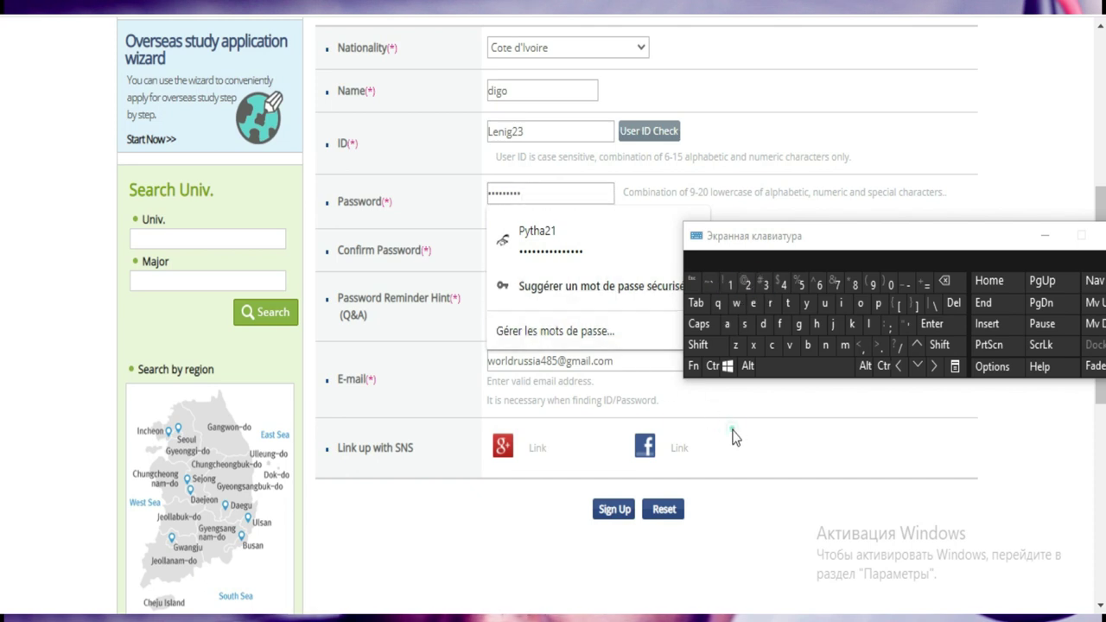
# Step: Replace the old Confirm Password entry with the new special-character password
pyautogui.click(577, 243)
pyautogui.doubleClick(567, 246)
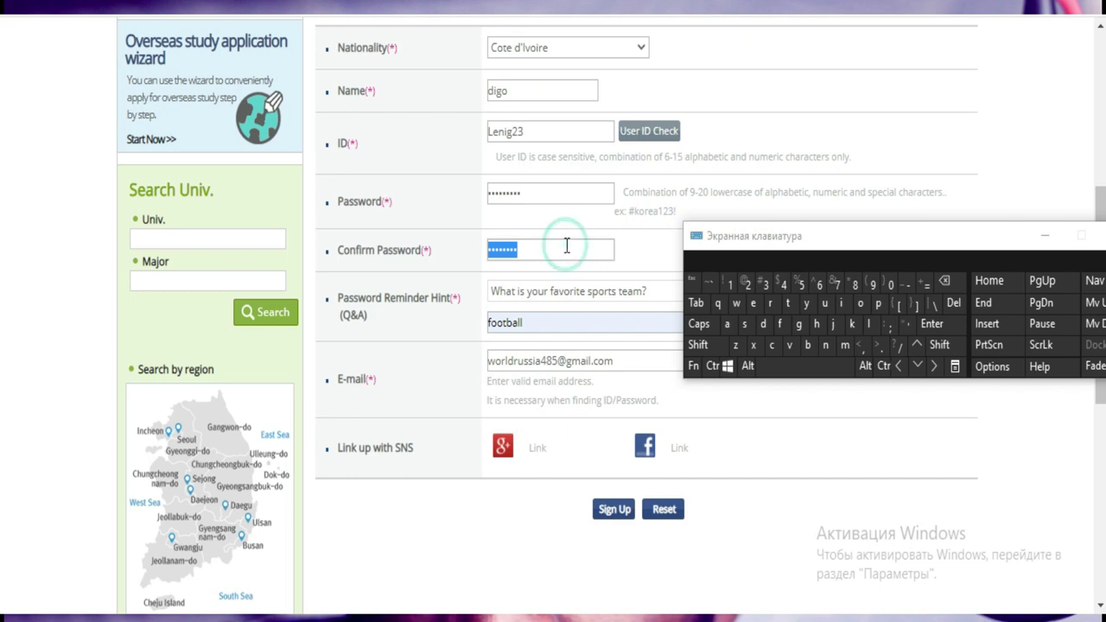
pyautogui.click(698, 345)
pyautogui.click(837, 281)
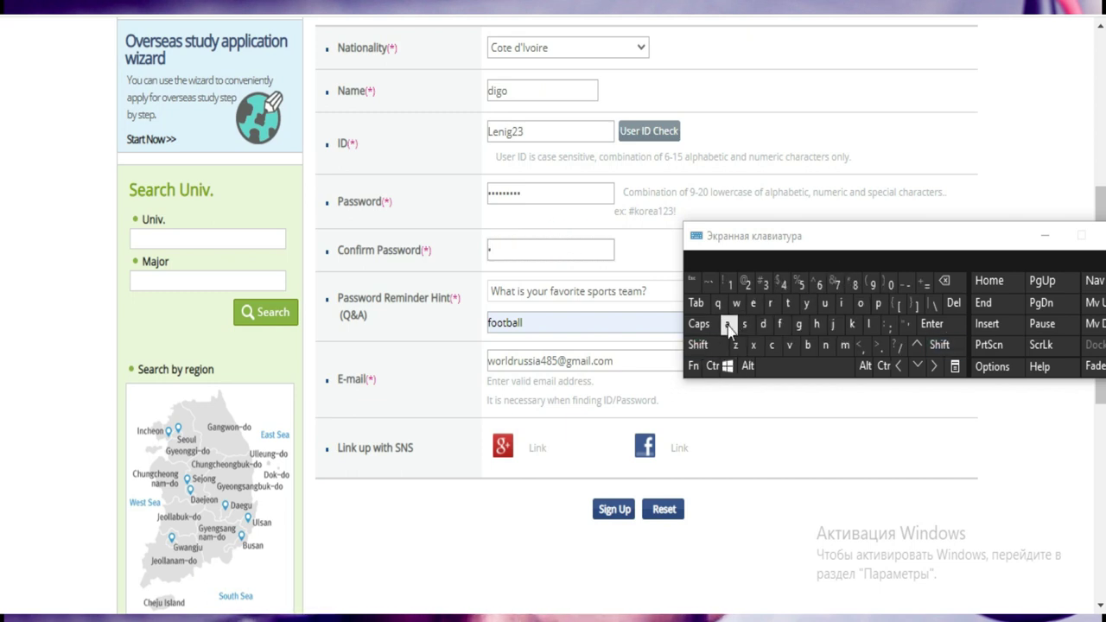
pyautogui.click(697, 345)
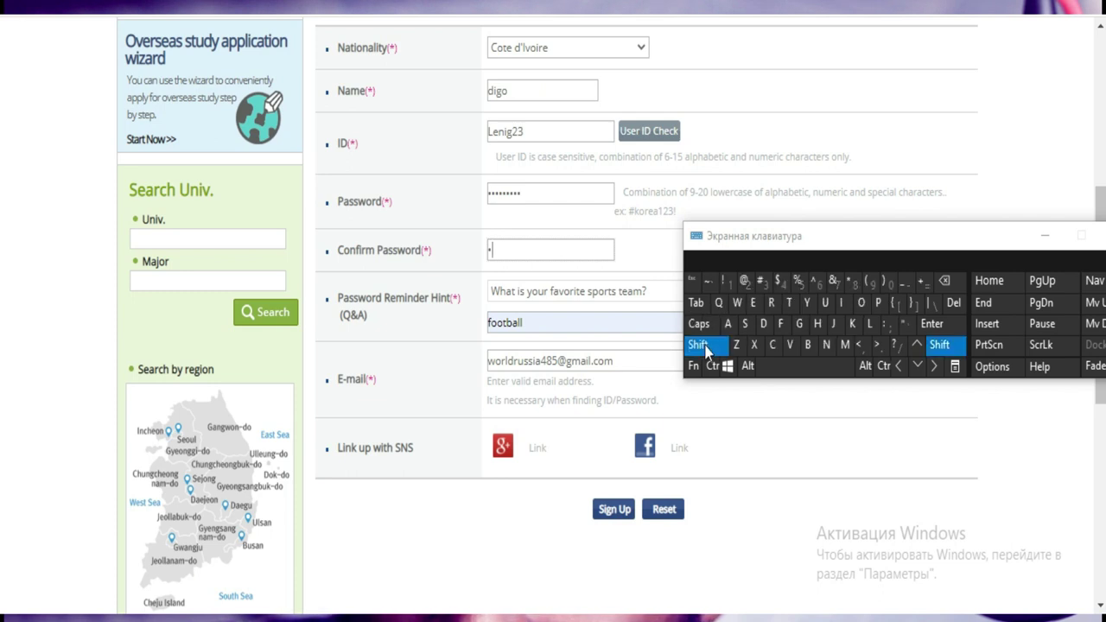
pyautogui.click(801, 325)
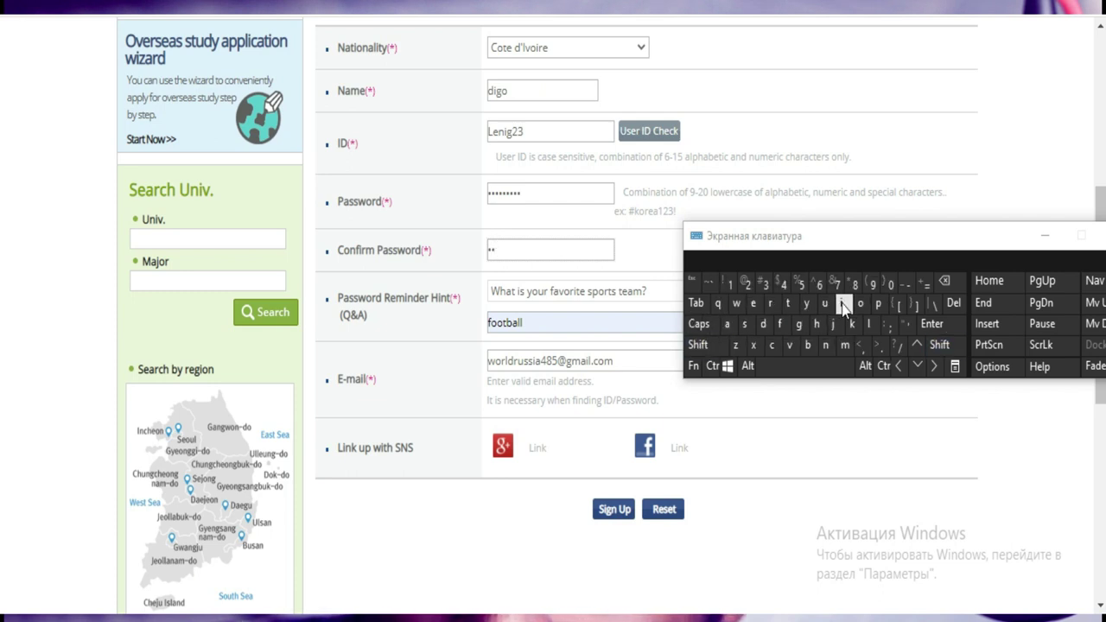
pyautogui.click(729, 328)
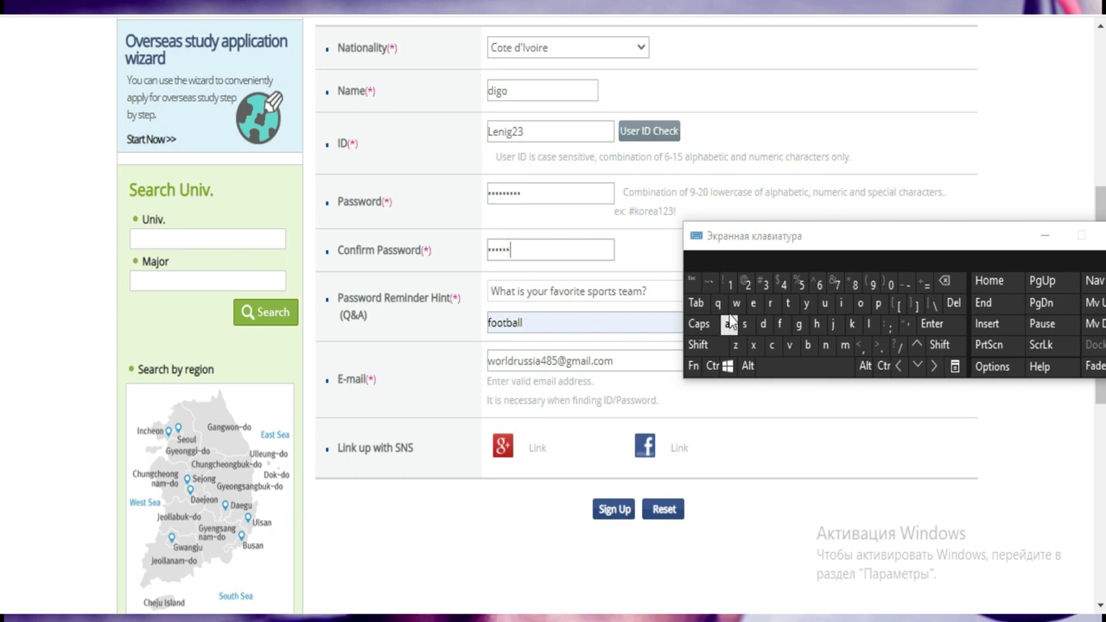
pyautogui.click(730, 288)
pyautogui.click(749, 289)
pyautogui.click(767, 290)
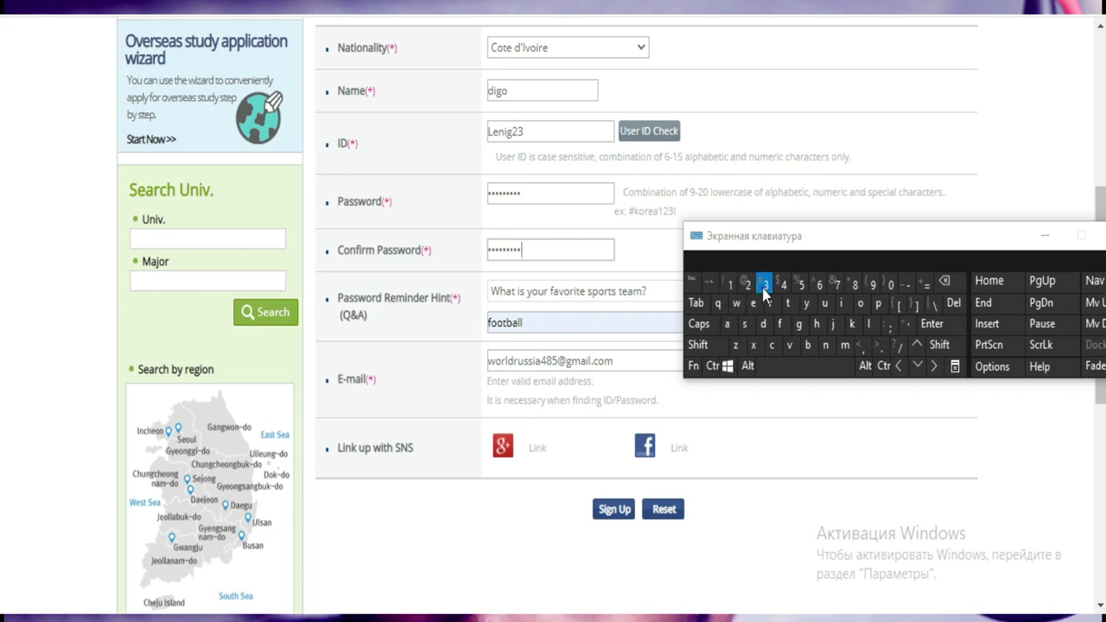
# Step: Resubmit the form and accept the 'Complete successfully. Go to Log in page.' message
pyautogui.click(617, 513)
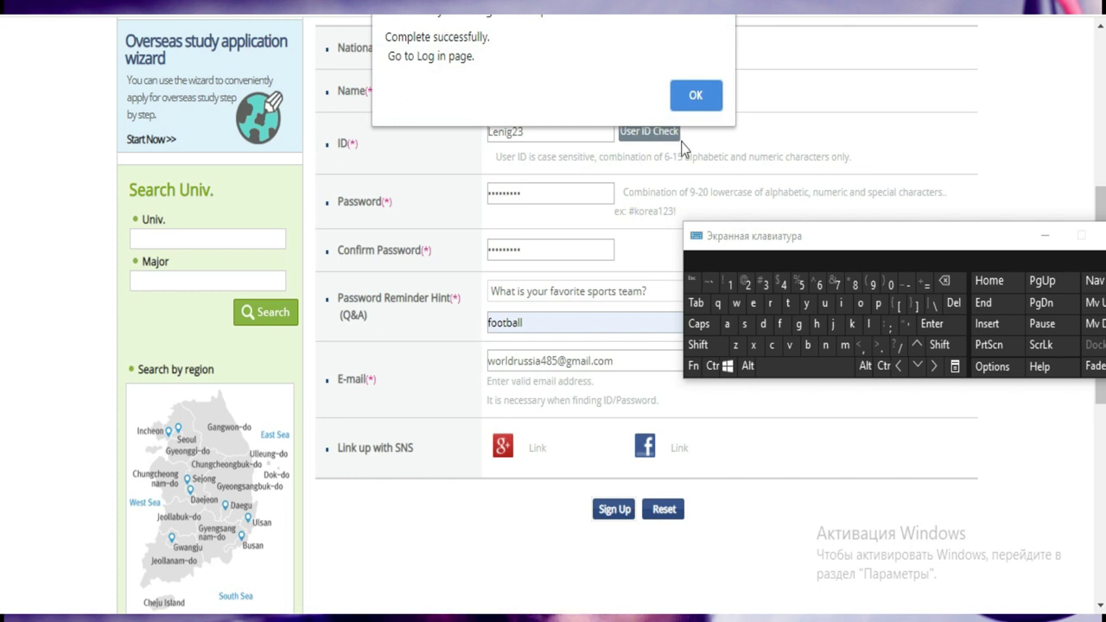
pyautogui.click(693, 97)
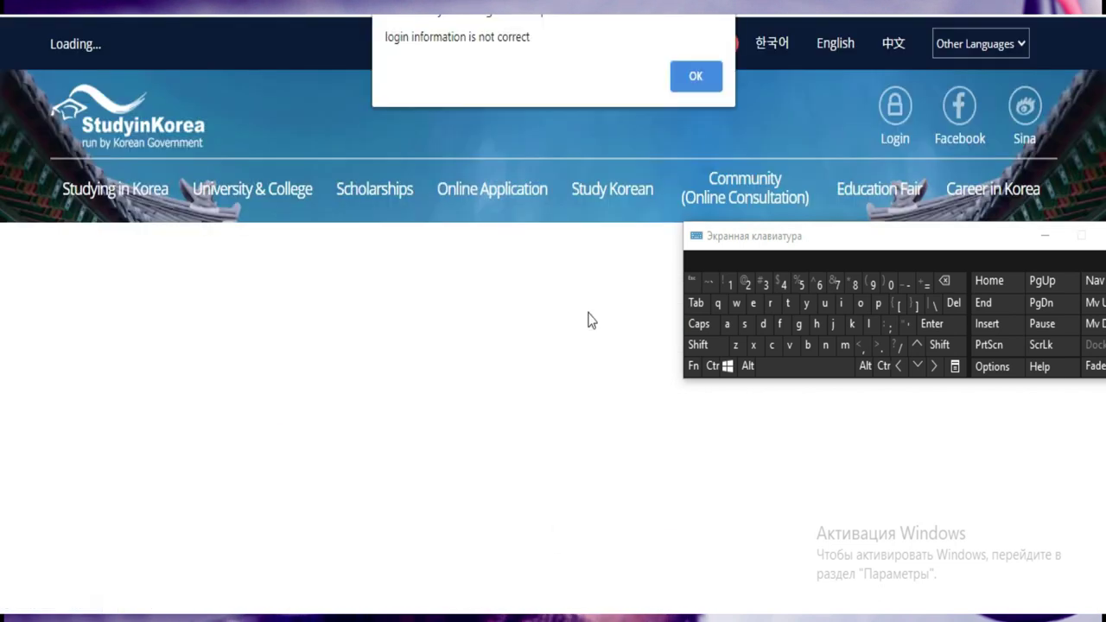
# Step: Dismiss the login alert and save the new ID and password in Chrome
pyautogui.click(689, 87)
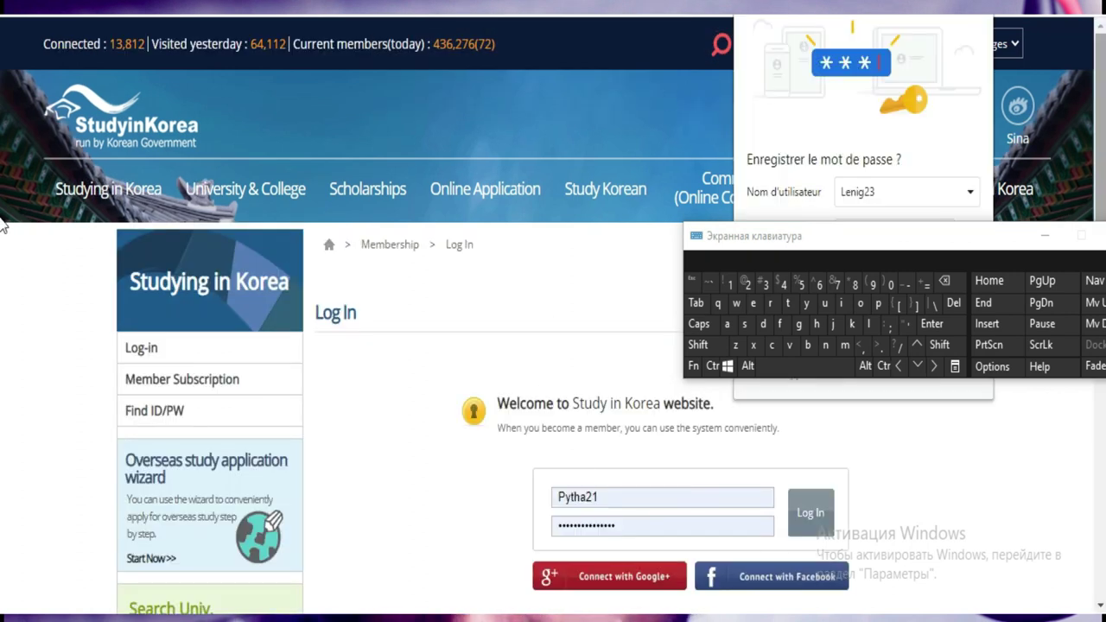
pyautogui.scroll(-3, 3, 177)
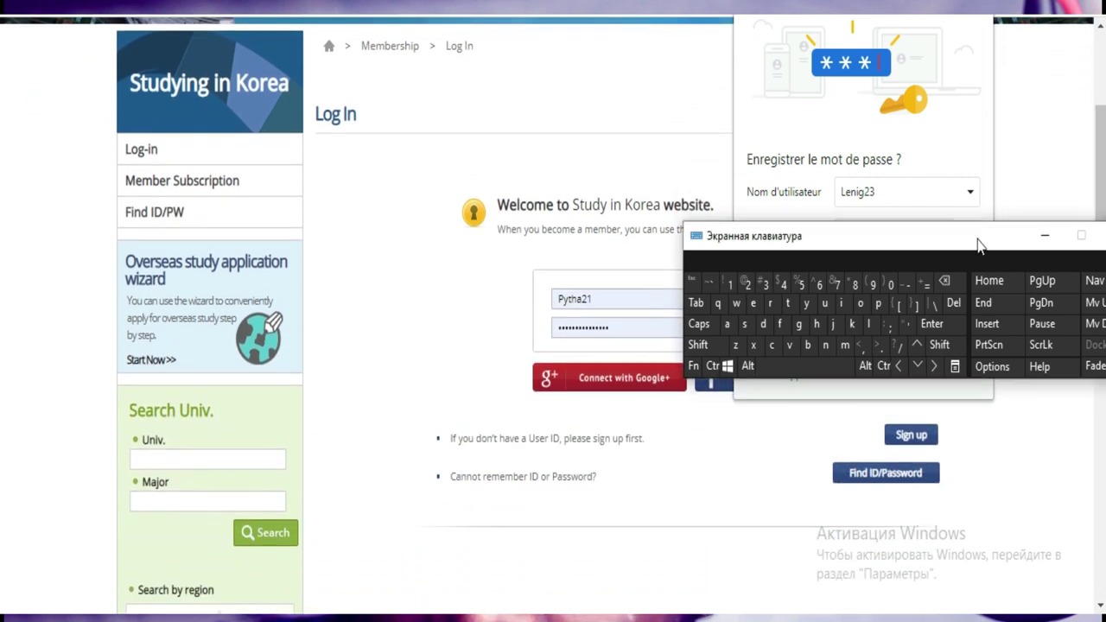
pyautogui.moveTo(979, 250); pyautogui.dragTo(962, 471)
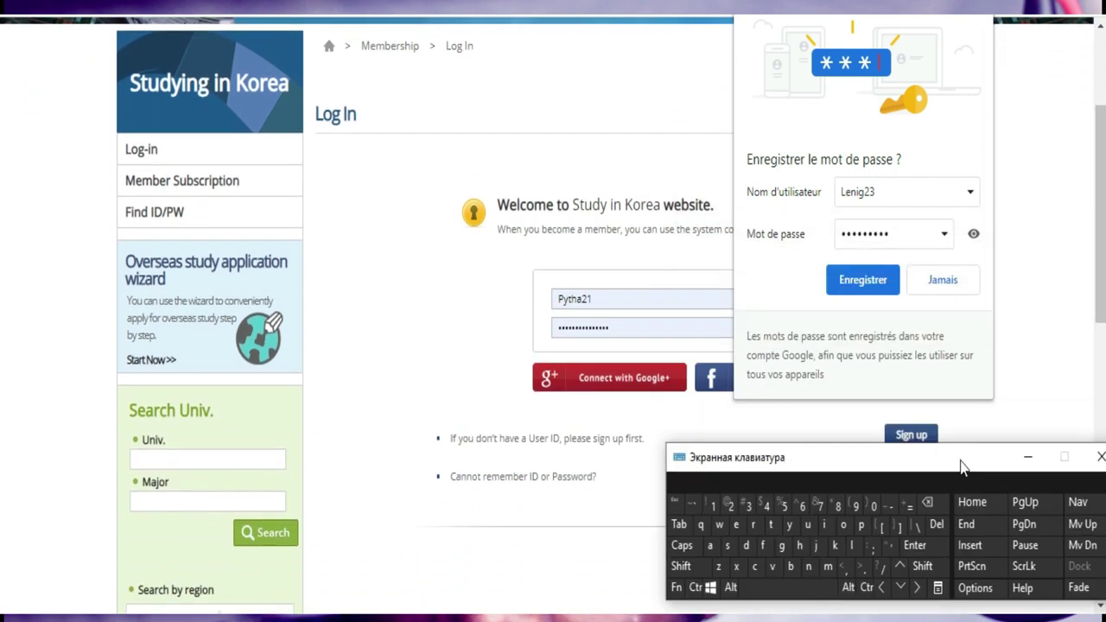
pyautogui.click(865, 280)
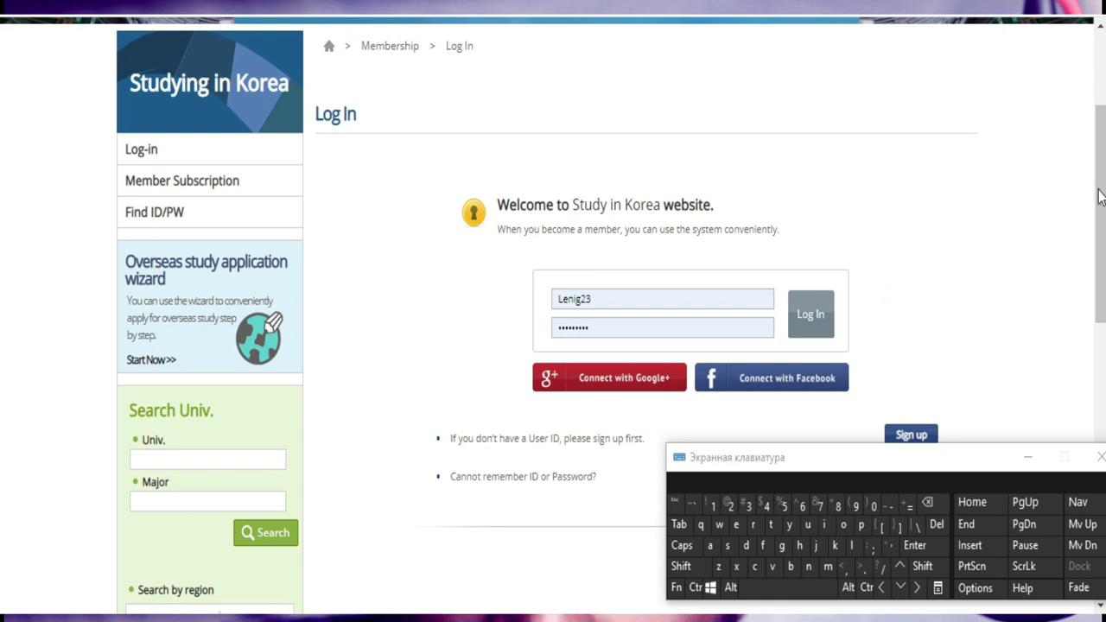
# Step: Log in with the new account's ID and password
pyautogui.scroll(-4, 3, 135)
pyautogui.scroll(4, 4, 254)
pyautogui.moveTo(1102, 123); pyautogui.dragTo(1102, 139)
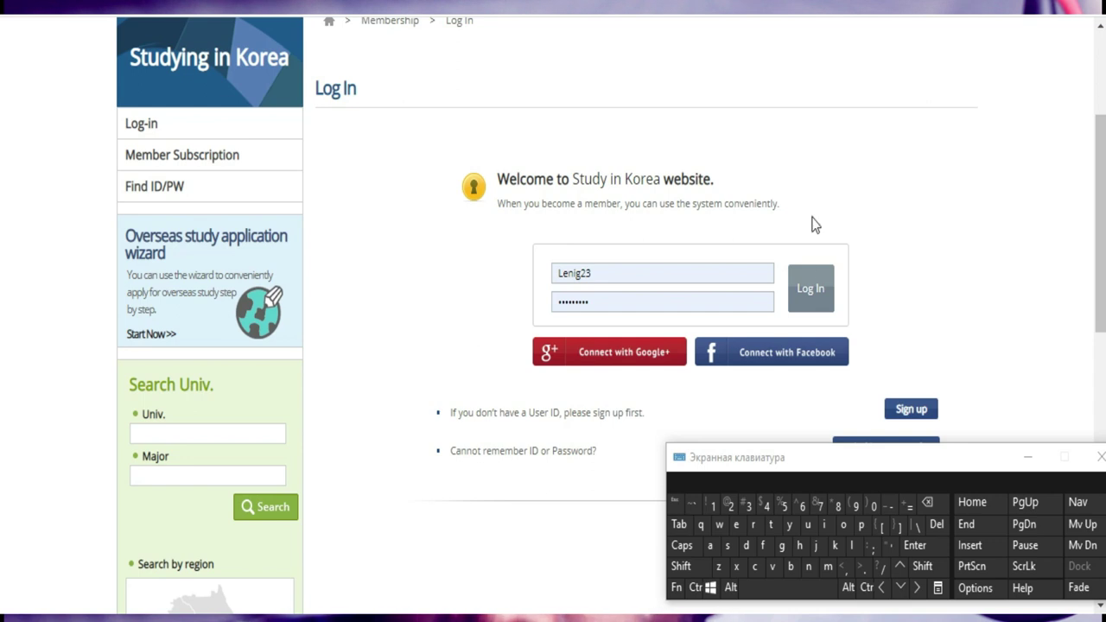
pyautogui.click(811, 294)
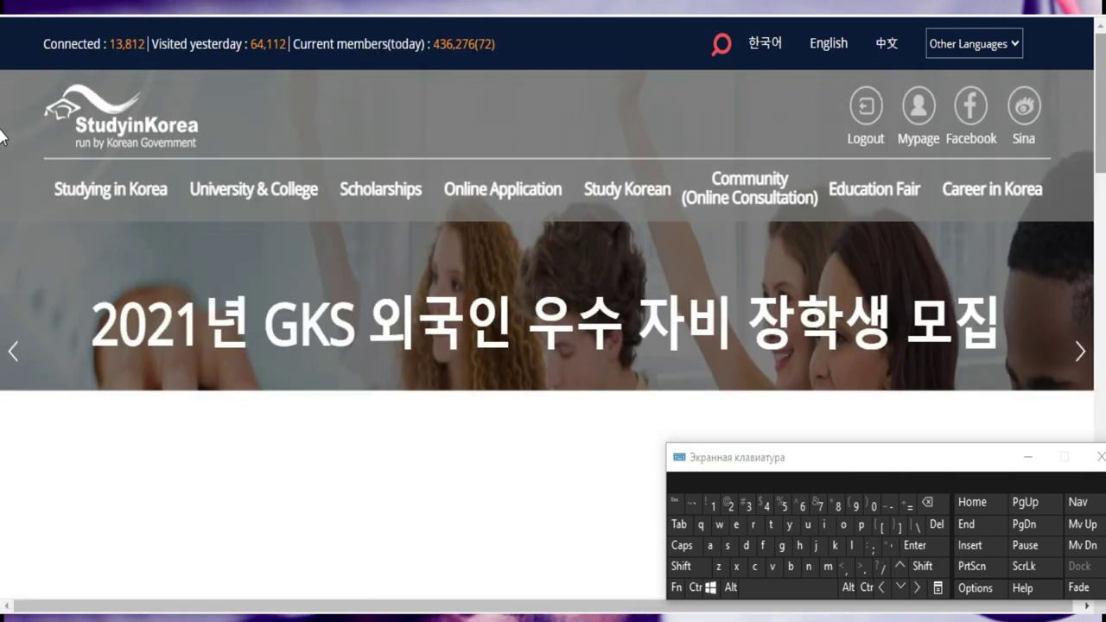
pyautogui.scroll(-5, 1, 229)
pyautogui.scroll(3, 2, 229)
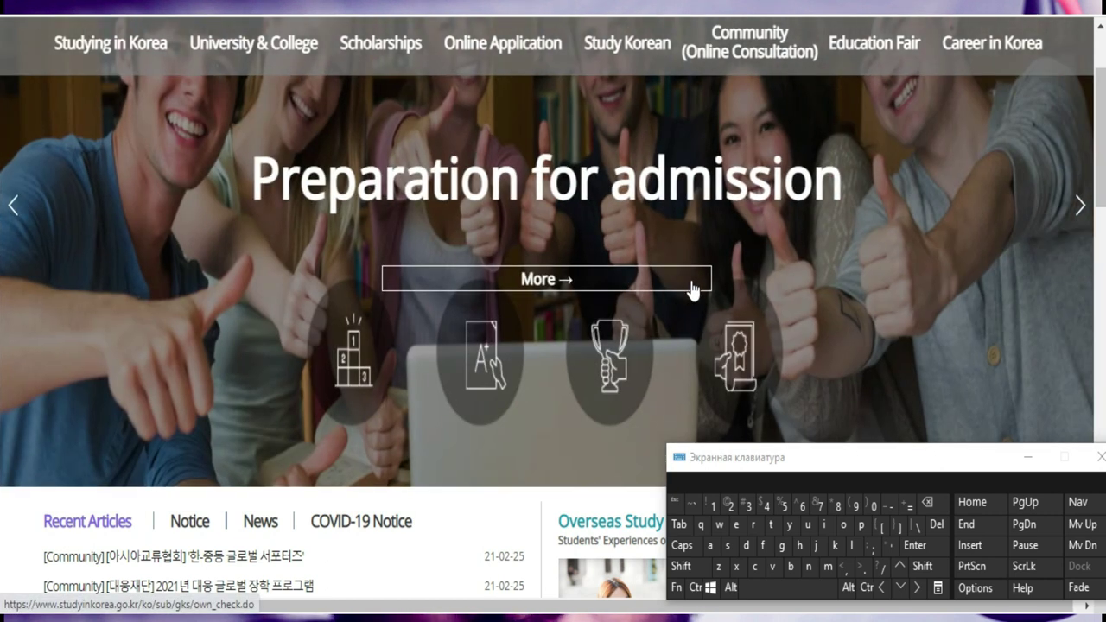
pyautogui.scroll(-5, 2, 164)
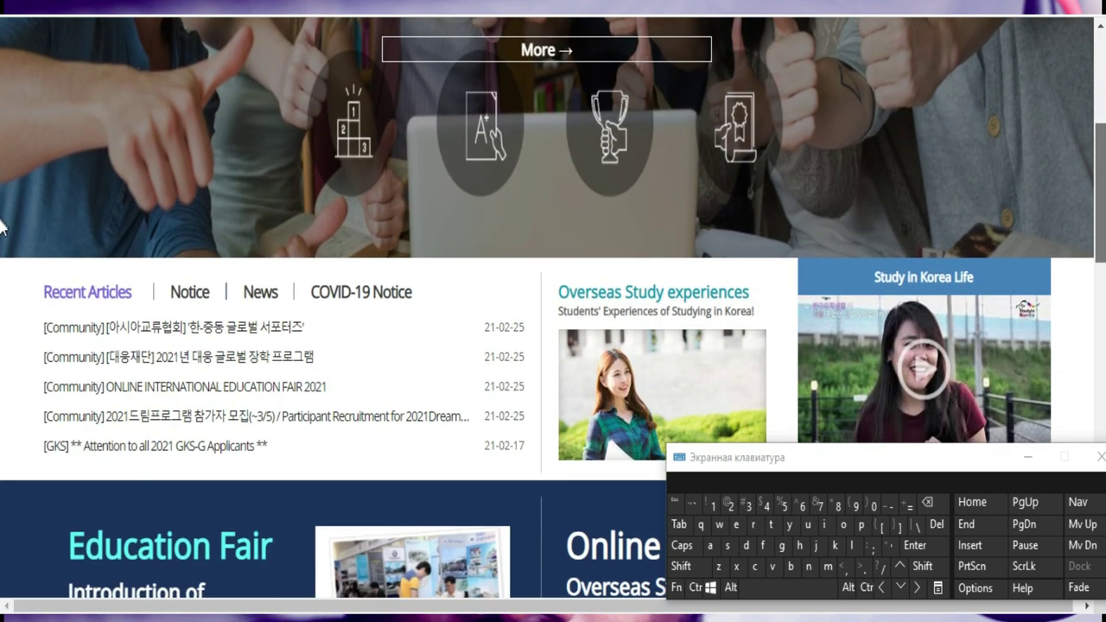
pyautogui.scroll(-1, 3, 259)
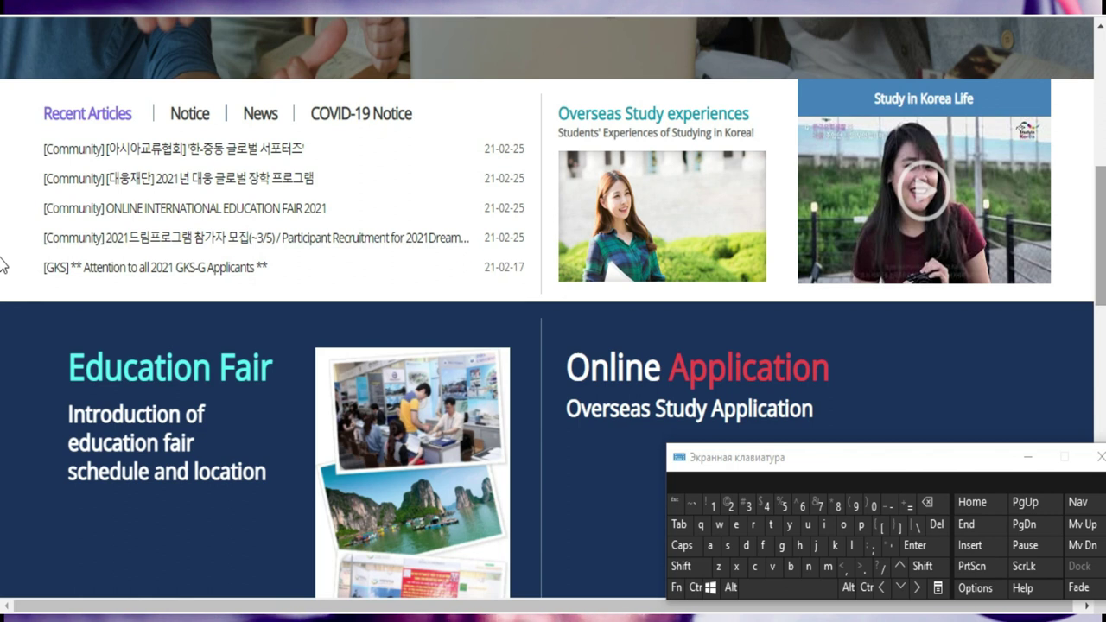
pyautogui.moveTo(946, 471); pyautogui.dragTo(670, 375)
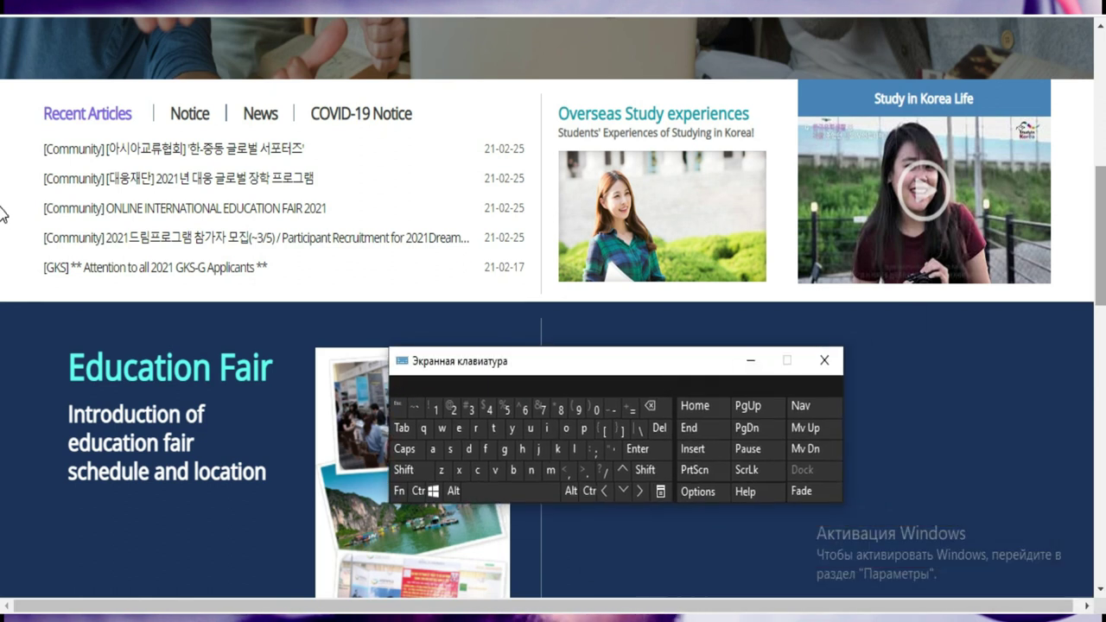
pyautogui.scroll(3, 2, 214)
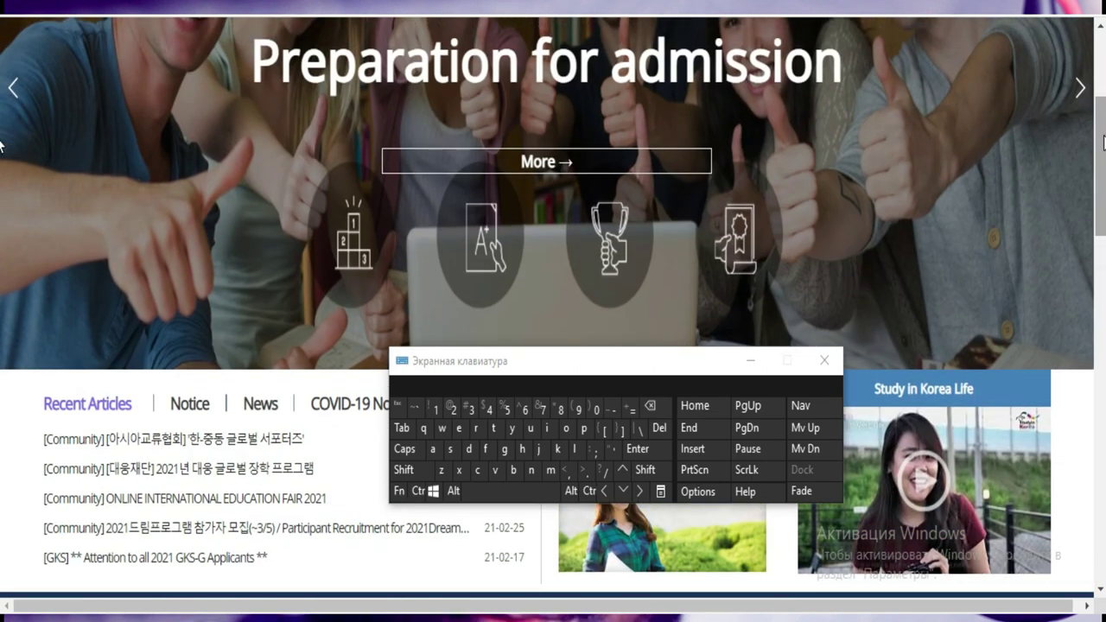